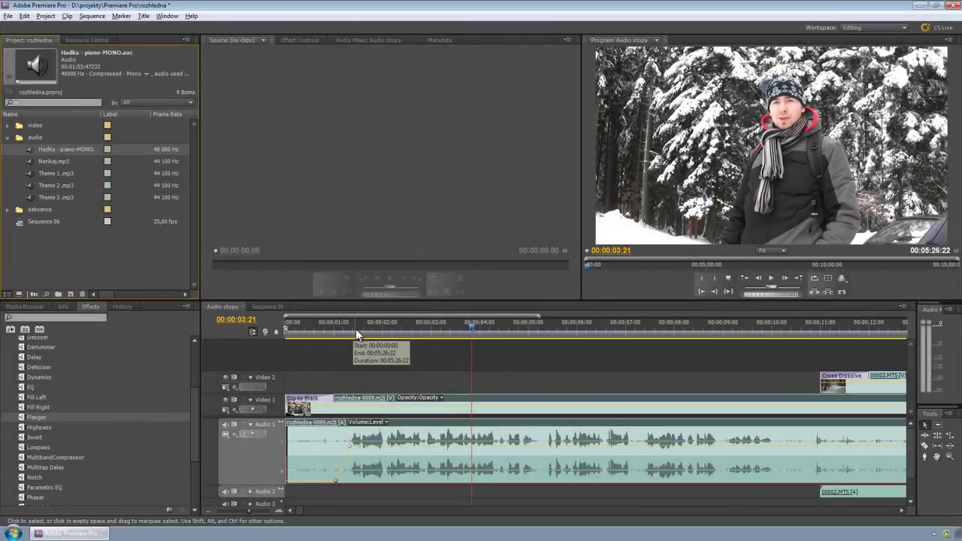
Step: Delete the Nerikej.mp3, Hadka piano and Theme 1.mp3 clips and shrink the Audio 1 track
left_click(356, 330)
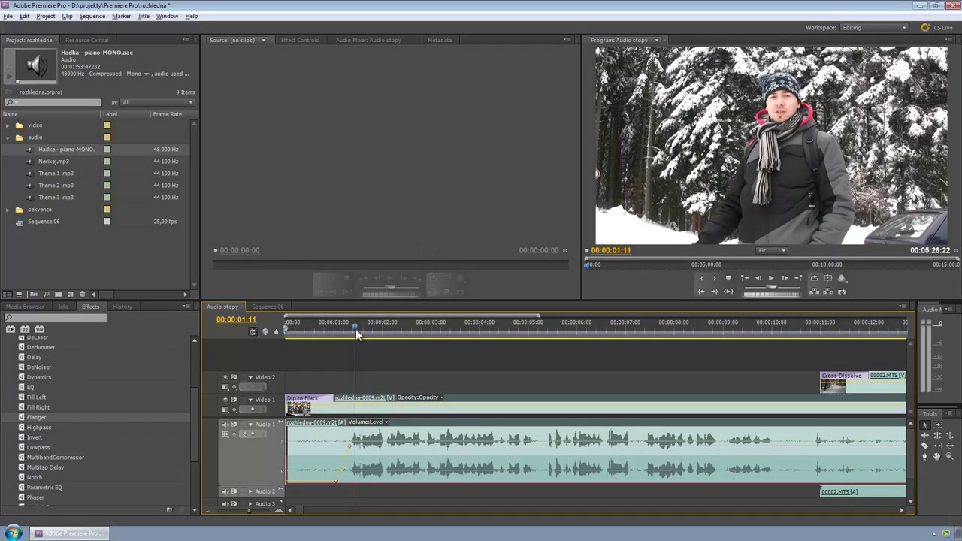
key("backslash")
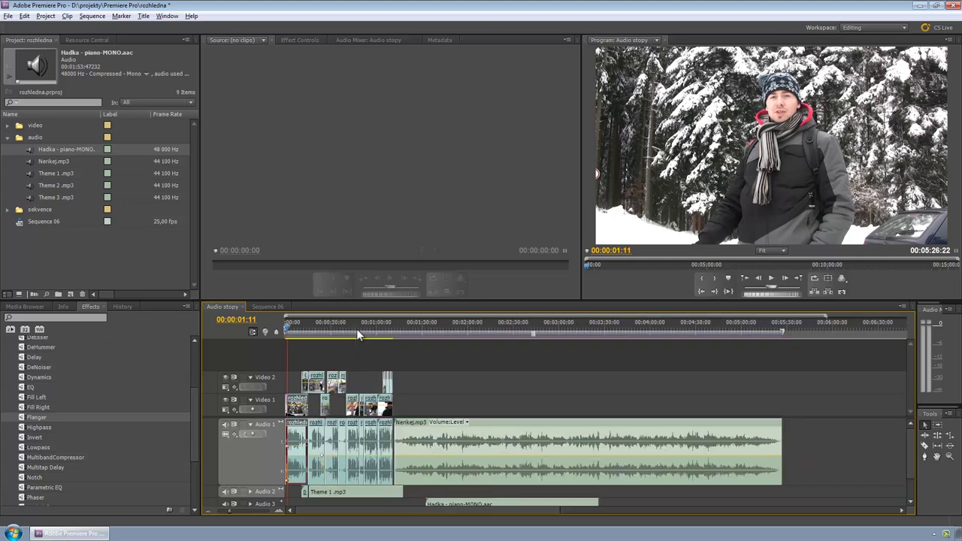
left_click(490, 439)
key("Delete")
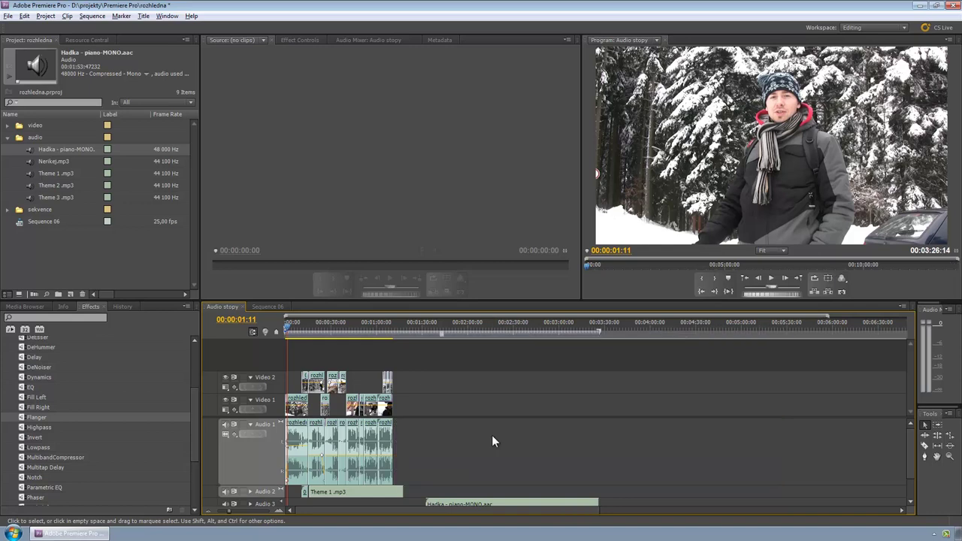
left_click(501, 501)
key("Delete")
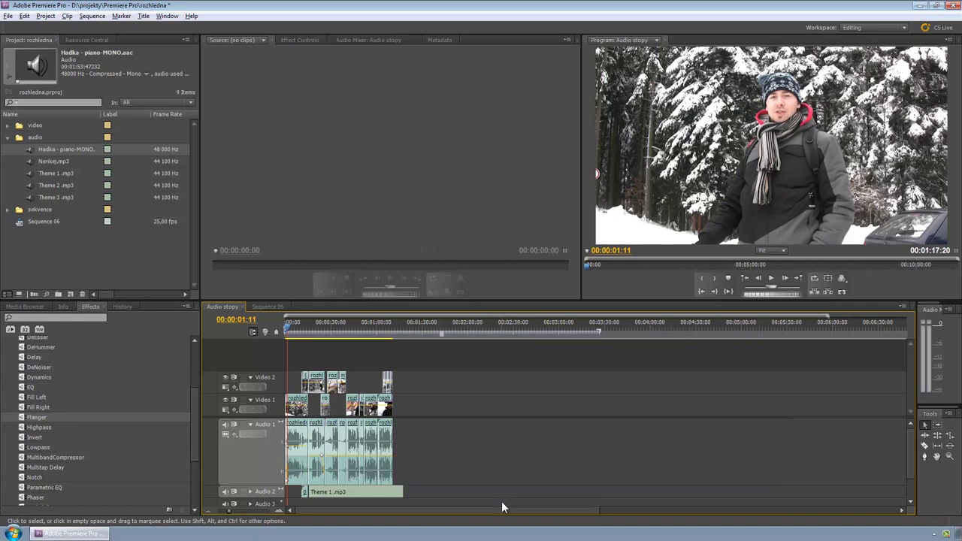
left_click(389, 493)
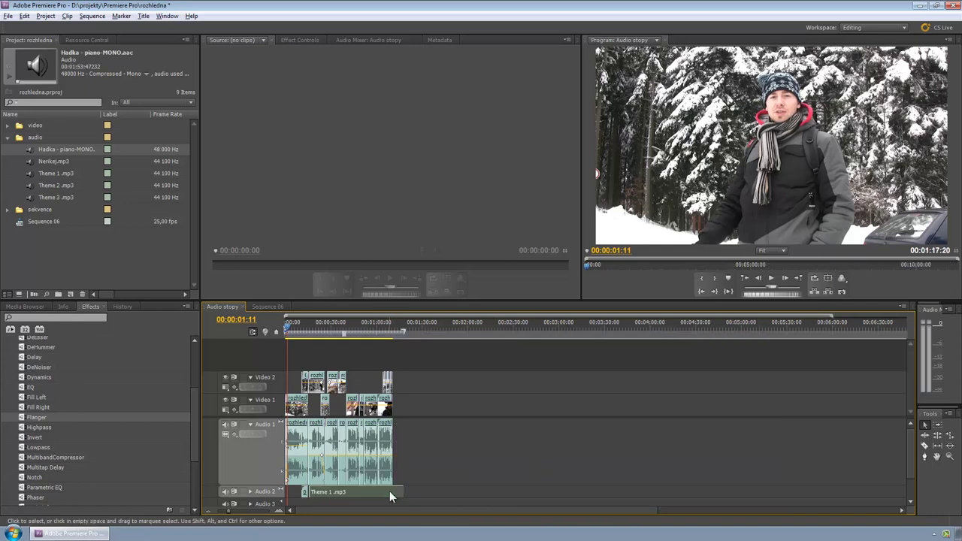
key("Delete")
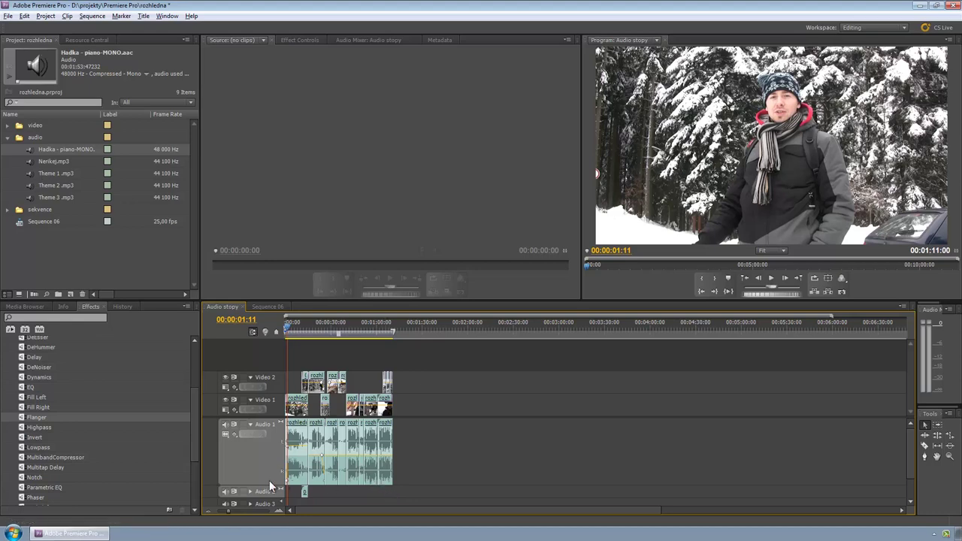
left_click_drag(293, 485, 294, 444)
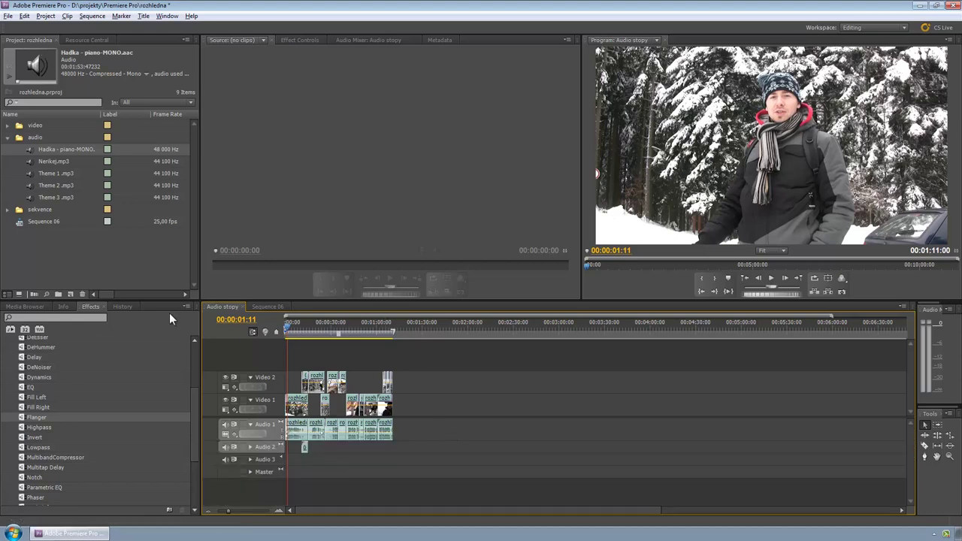
left_click(76, 250)
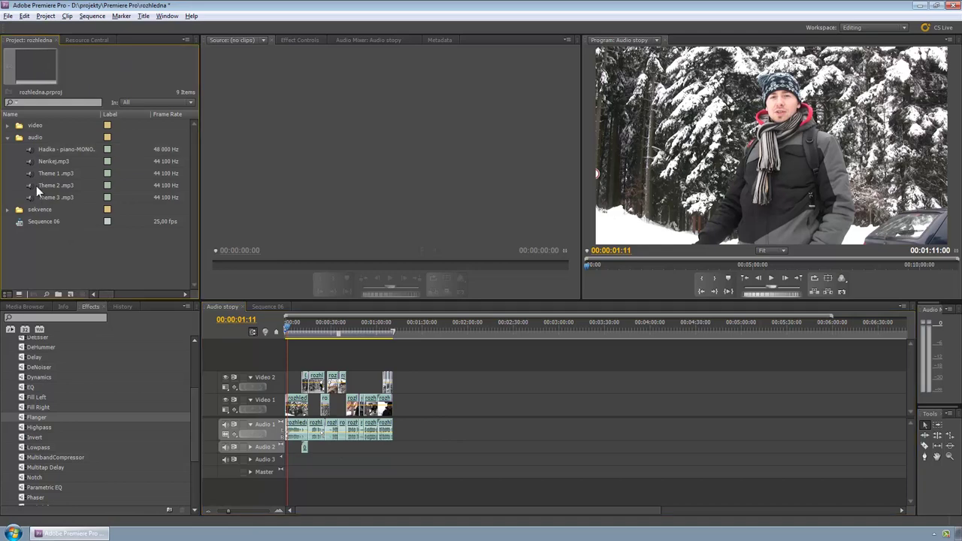
Step: Drop Theme 2.mp3 onto a new track below the footage, then delete all empty audio and video tracks
mouse_move(30, 183)
left_mouse_down()
mouse_move(336, 485)
mouse_move(279, 460)
left_mouse_up()
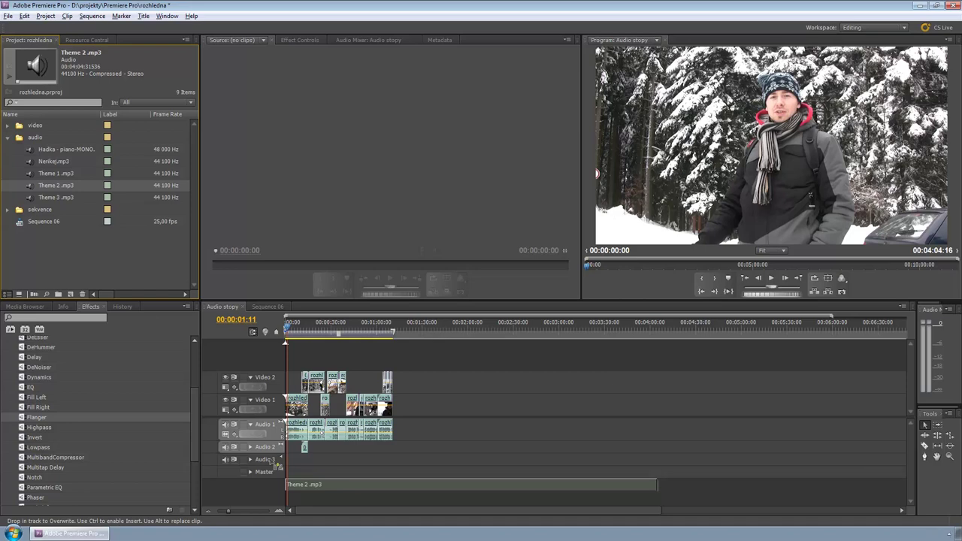
left_click_drag(278, 464, 272, 464)
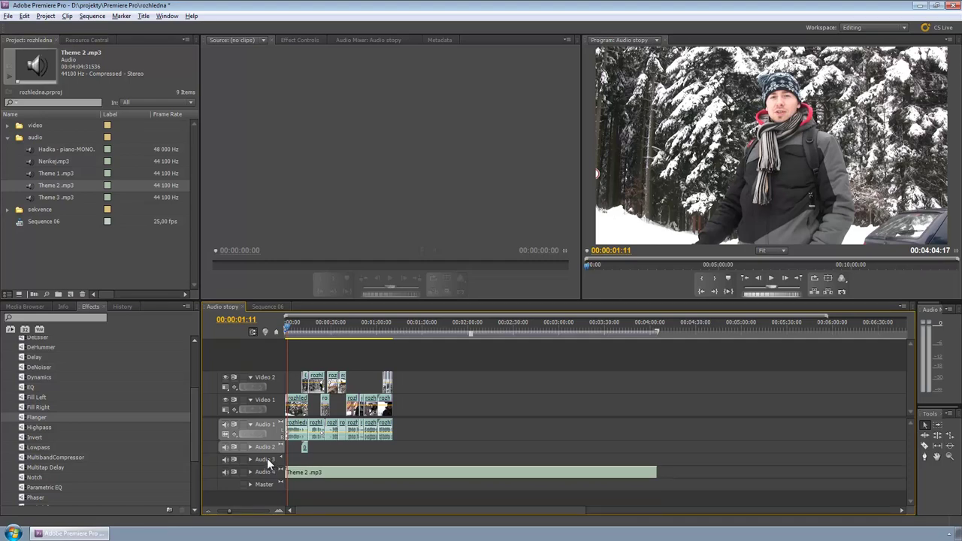
right_click(269, 464)
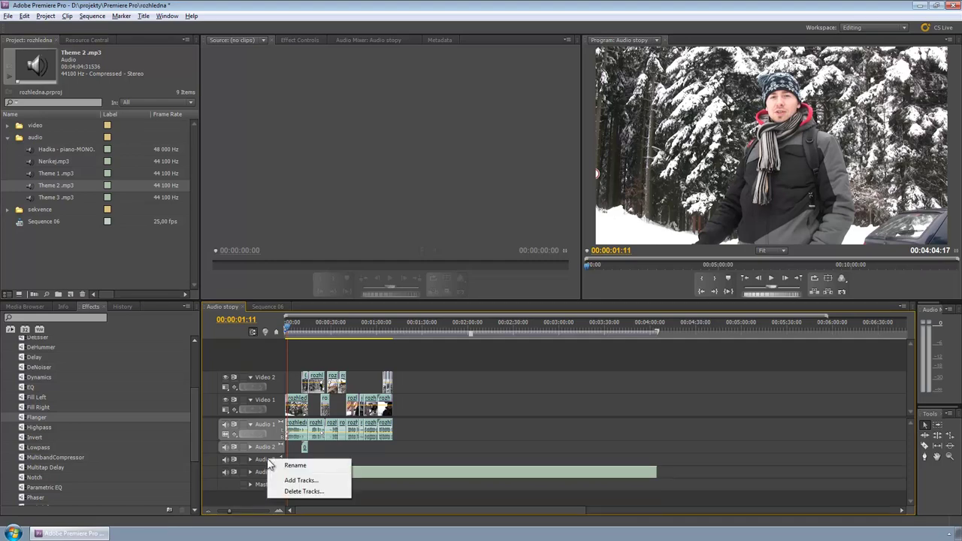
left_click(305, 490)
left_click(430, 216)
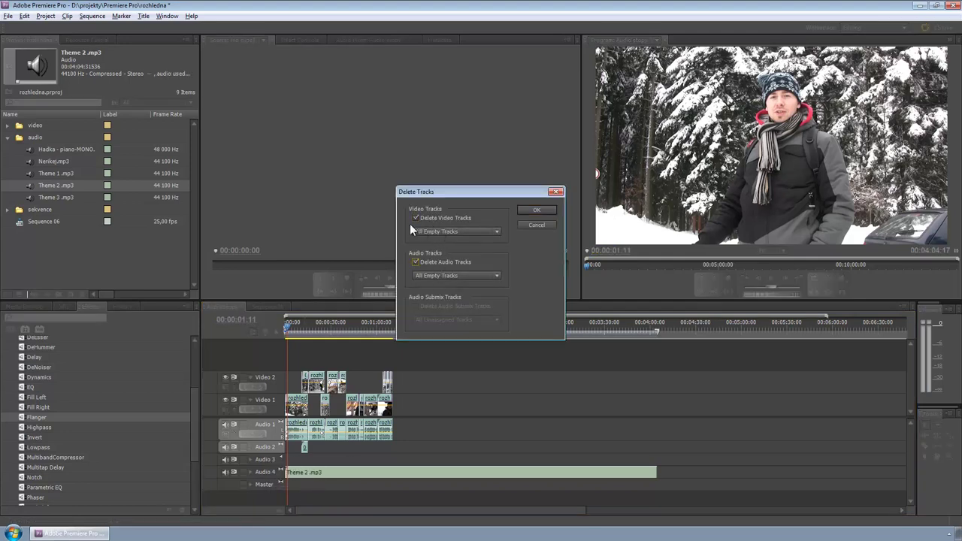
left_click(536, 210)
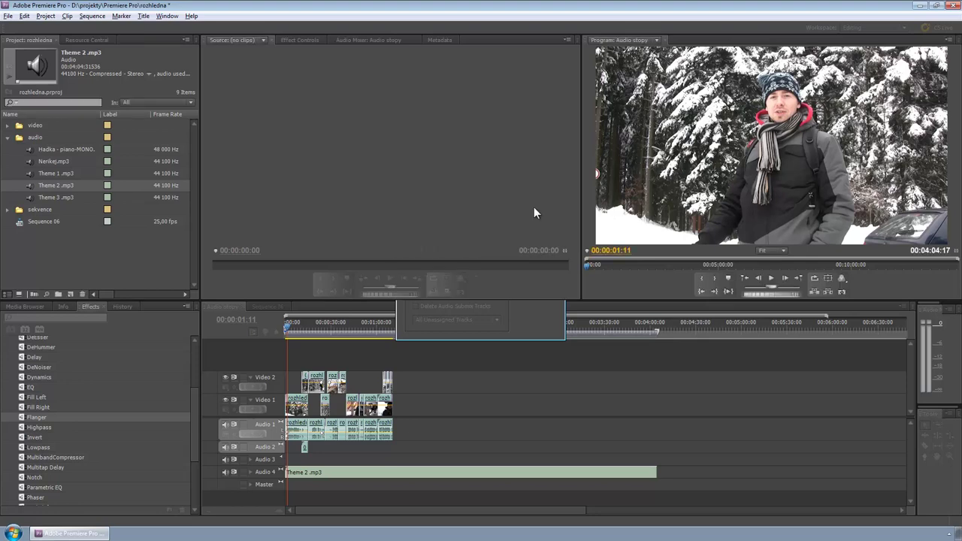
Step: Expand and heighten Audio 3 to show the Theme 2.mp3 waveform and zoom into the timeline
left_click(251, 464)
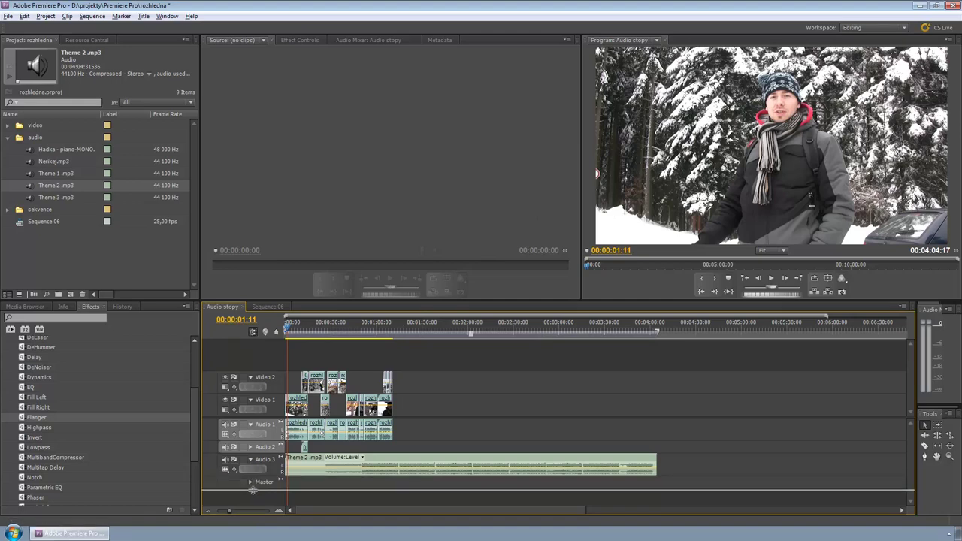
left_click_drag(252, 479, 252, 494)
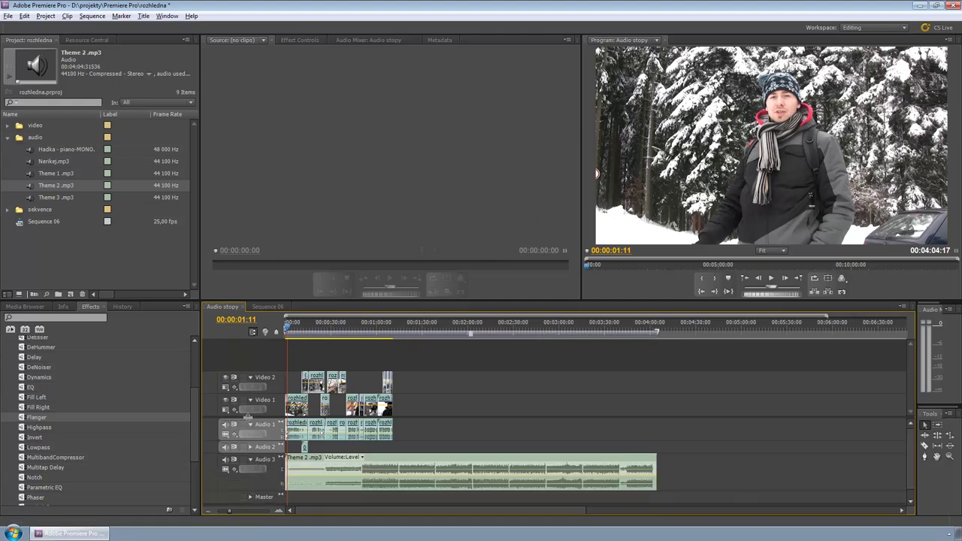
scroll(379, 390, "down", 1)
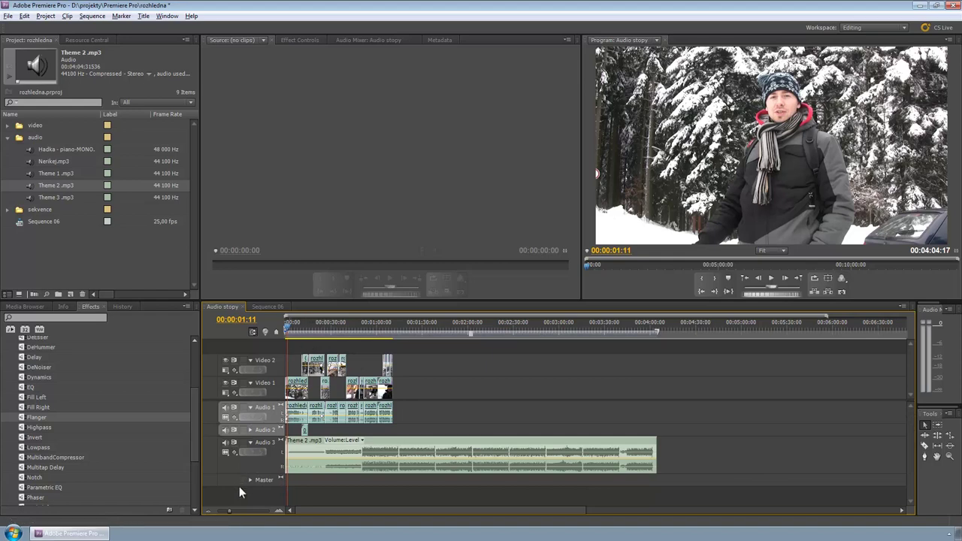
left_click(278, 512)
left_click(278, 511)
left_click(279, 512)
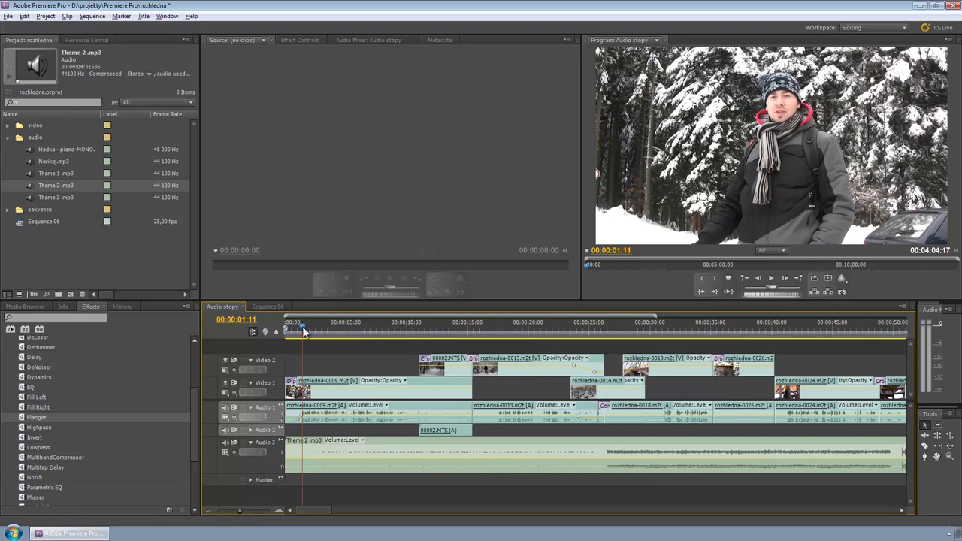
Step: Play the music from the start to locate the cut point at 00:00:01:21
left_click_drag(302, 332, 284, 330)
key("space")
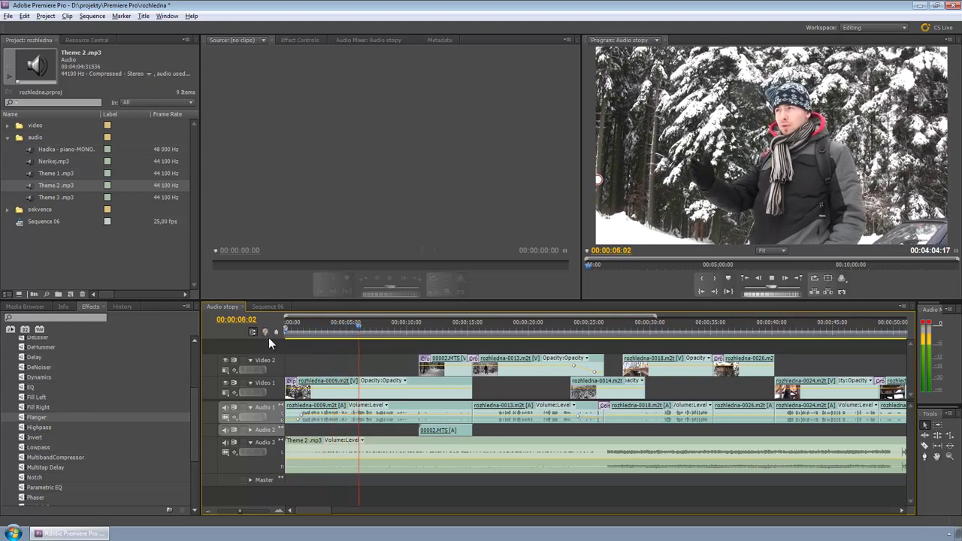
key("space")
left_click(313, 331)
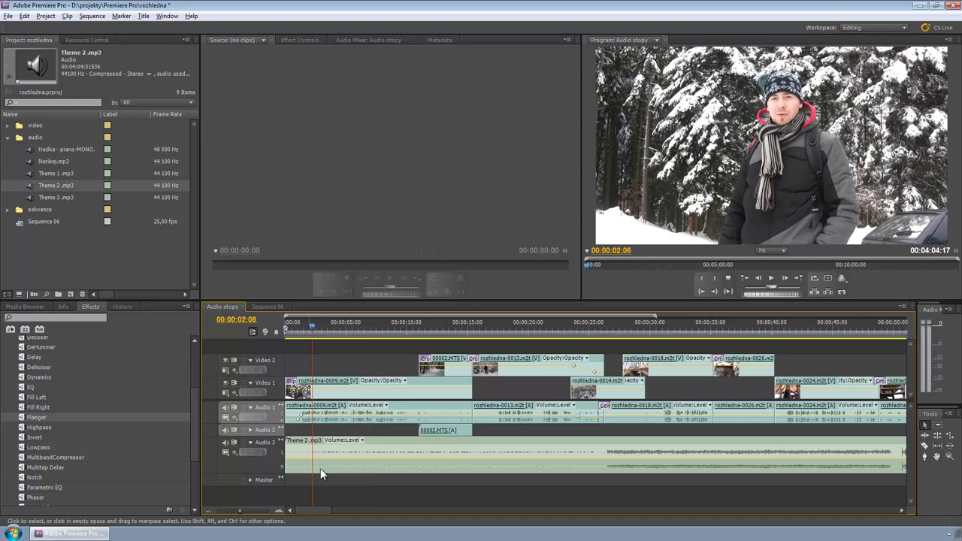
left_click(306, 334)
key("space")
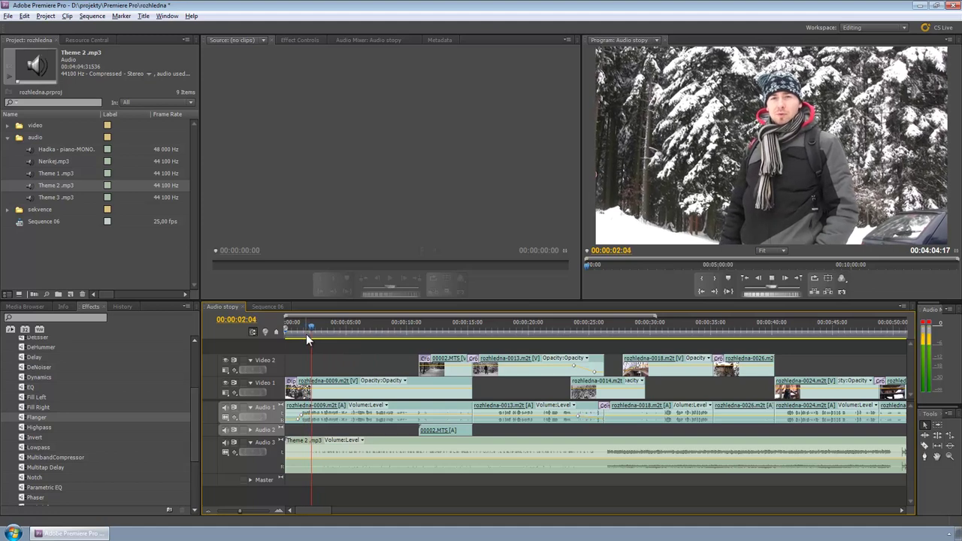
left_click(308, 328)
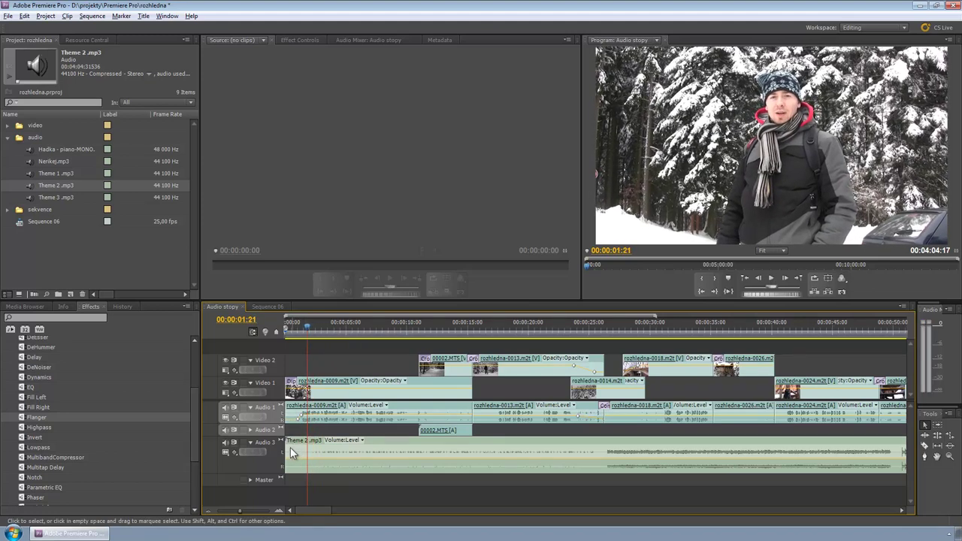
Step: Trim the first 1:21 off Theme 2.mp3, move it to 00:00:00:00, and play it back
mouse_move(286, 449)
left_mouse_down()
mouse_move(306, 450)
mouse_move(298, 449)
left_mouse_up()
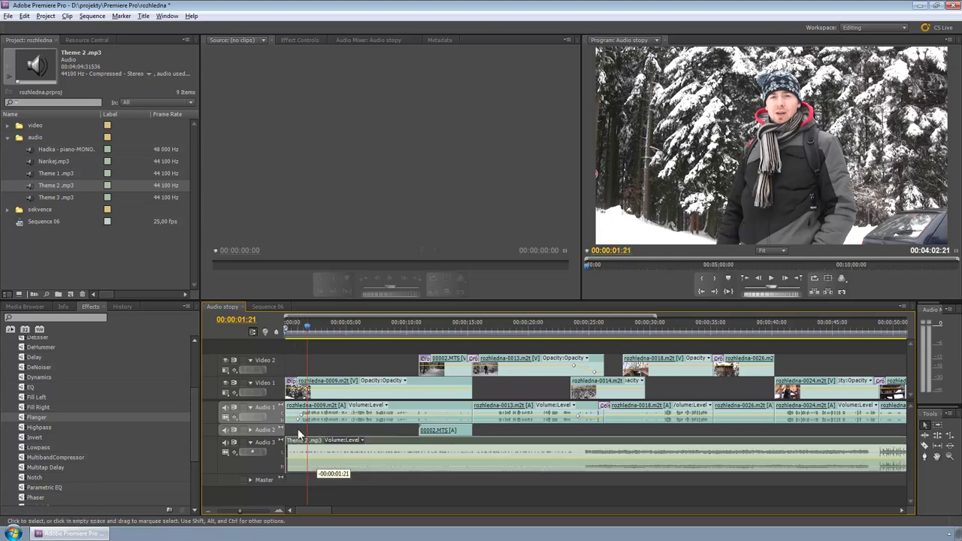
left_click_drag(307, 328, 272, 332)
key("space")
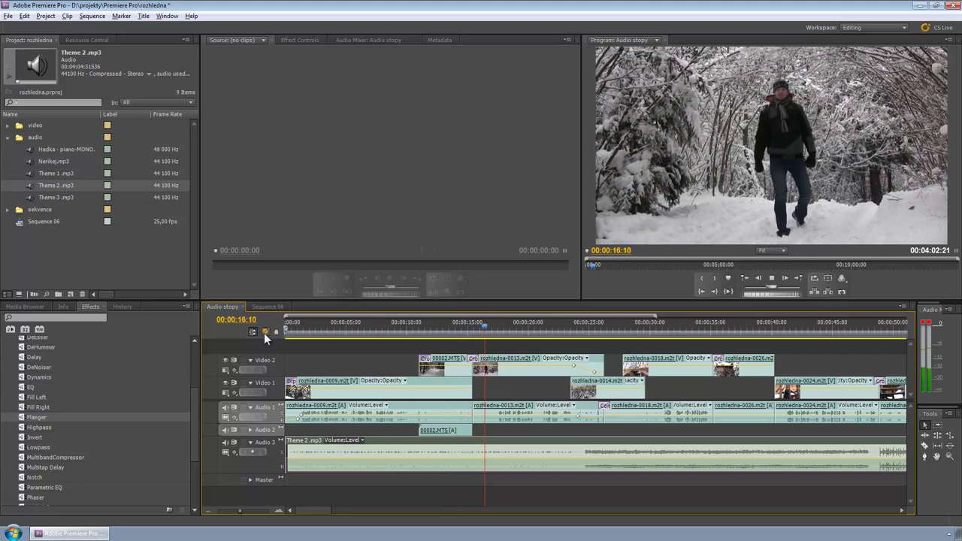
key("space")
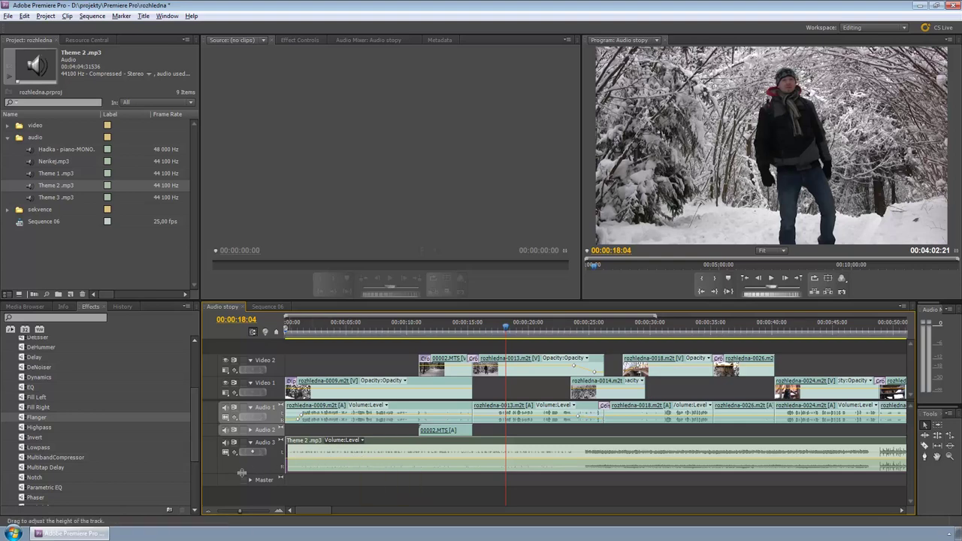
Step: Make Audio 3 taller, park the playhead near 00:00:01:08, and select the Pen tool
left_click_drag(241, 473, 242, 497)
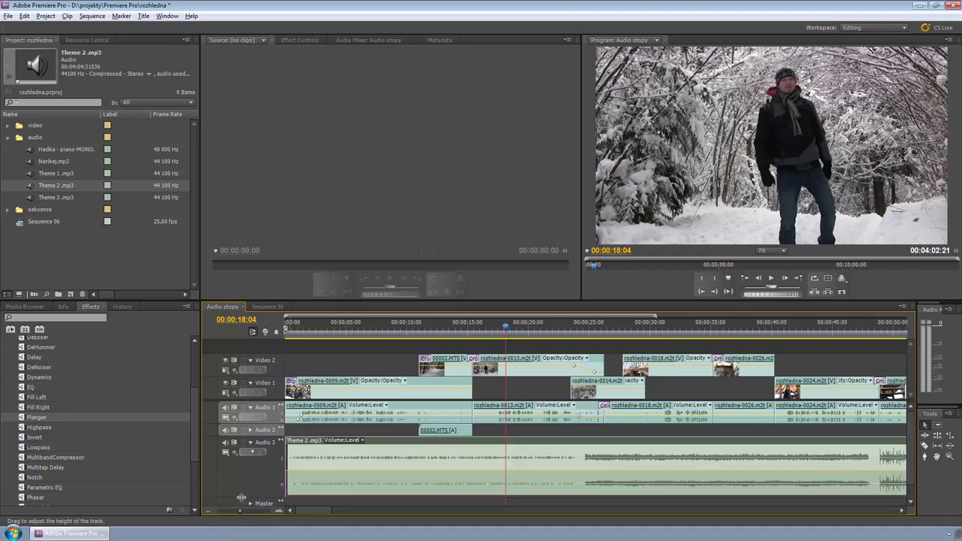
left_click(302, 323)
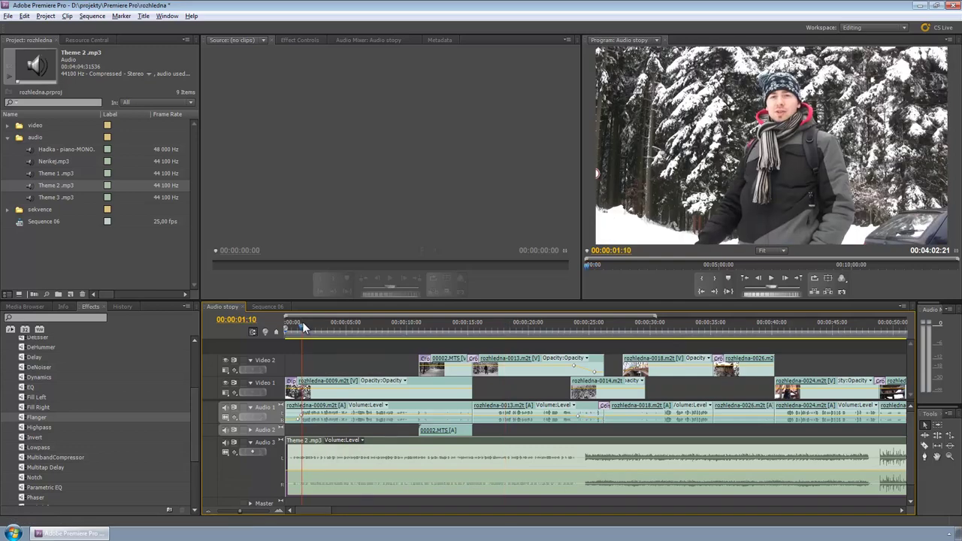
left_click(302, 322)
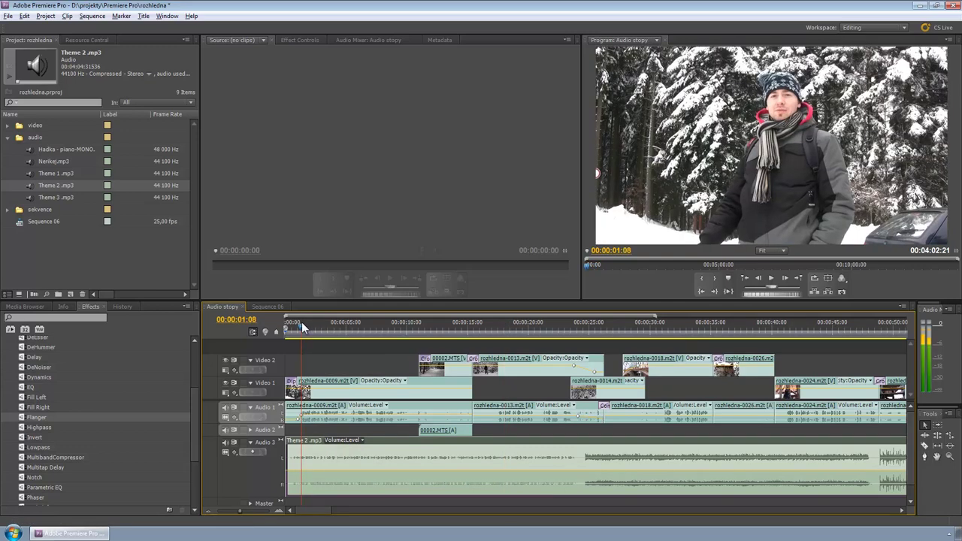
left_click(925, 456)
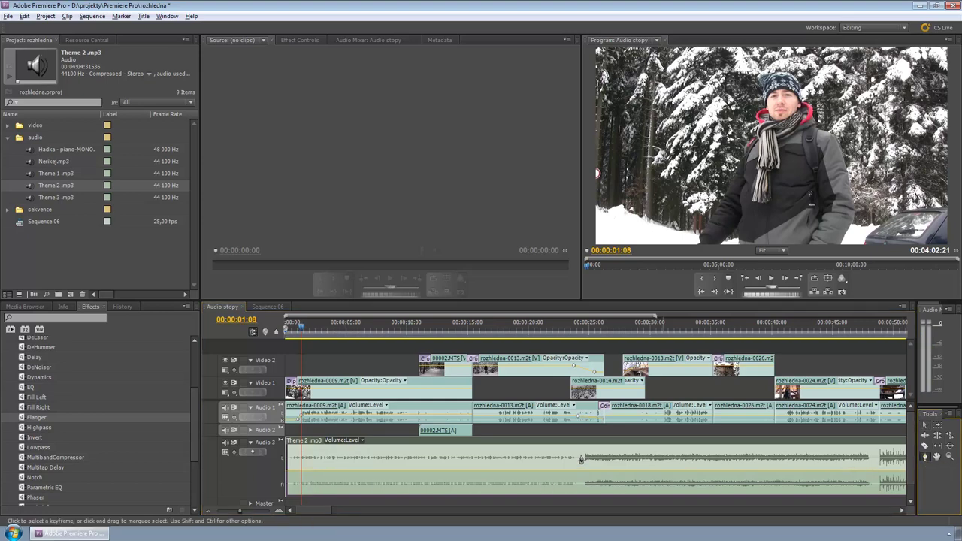
Step: Add an opening volume keyframe on Theme 2.mp3 lowered to about -9.54 dB and preview it
left_click(305, 472)
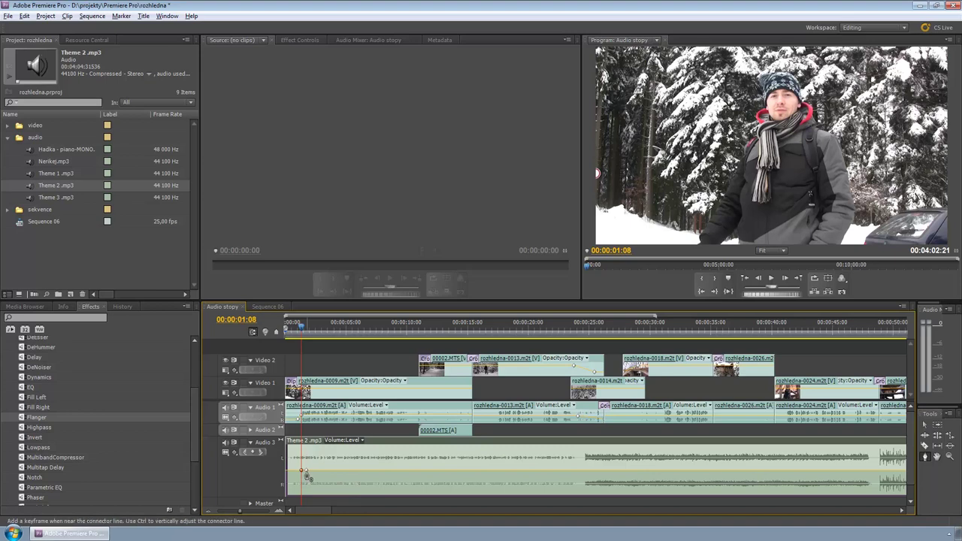
left_click_drag(305, 474, 306, 476)
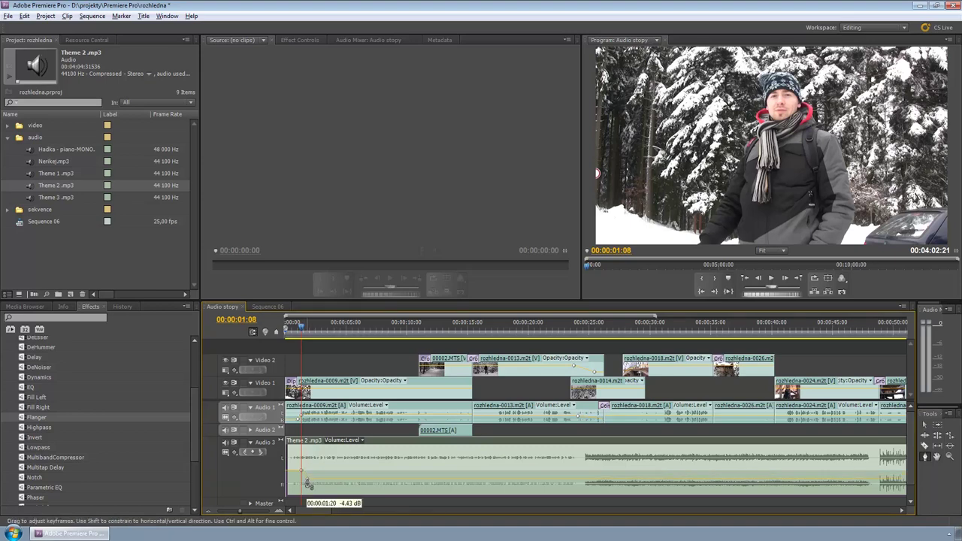
left_click_drag(307, 484, 308, 486)
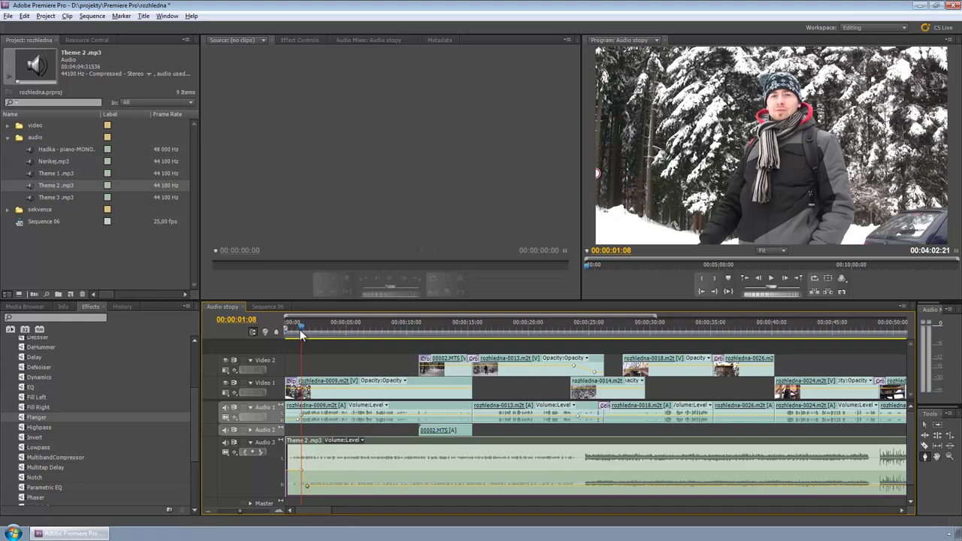
left_click_drag(301, 335, 380, 334)
key("space")
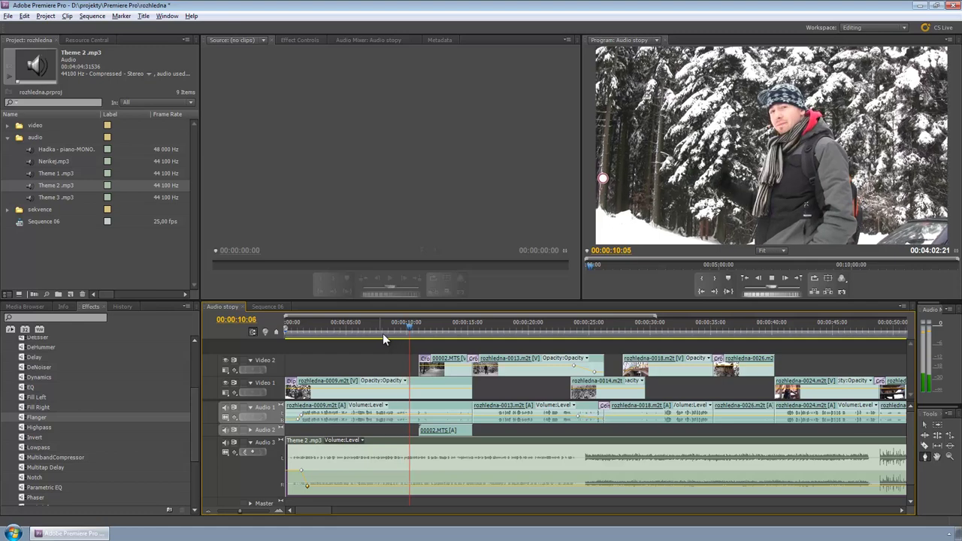
key("space")
Step: Add a keyframe at 00:00:10:01 raised to about -5.46 dB, then replay the sequence
left_click_drag(416, 331, 409, 328)
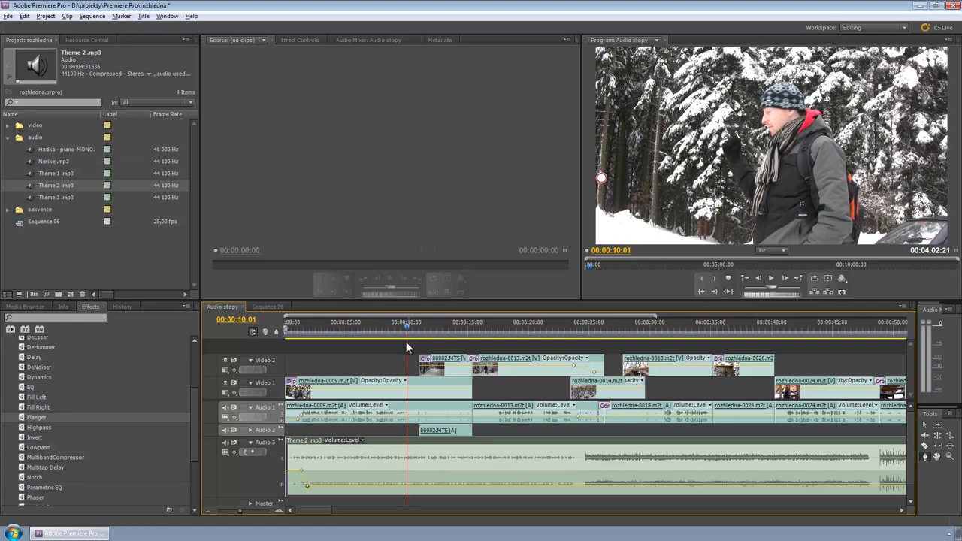
left_click(406, 485)
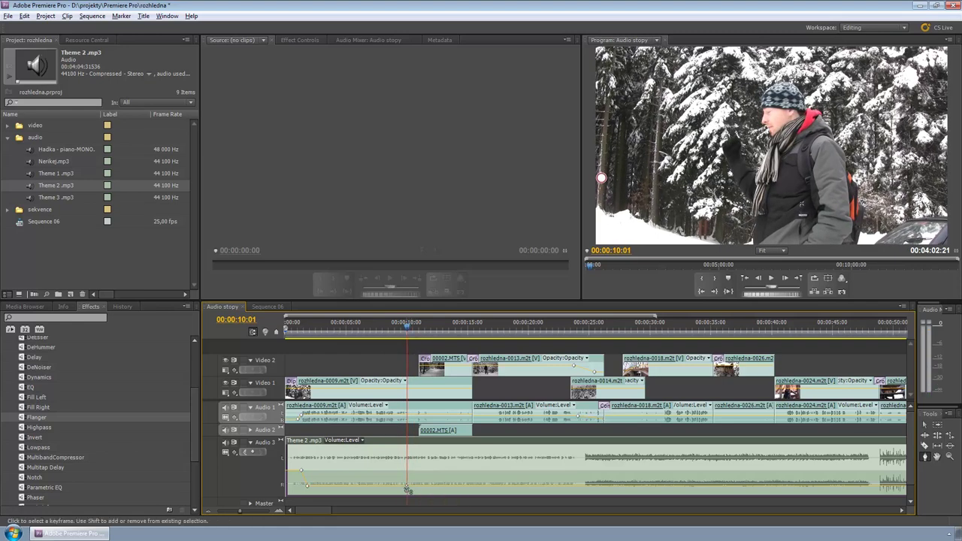
mouse_move(414, 489)
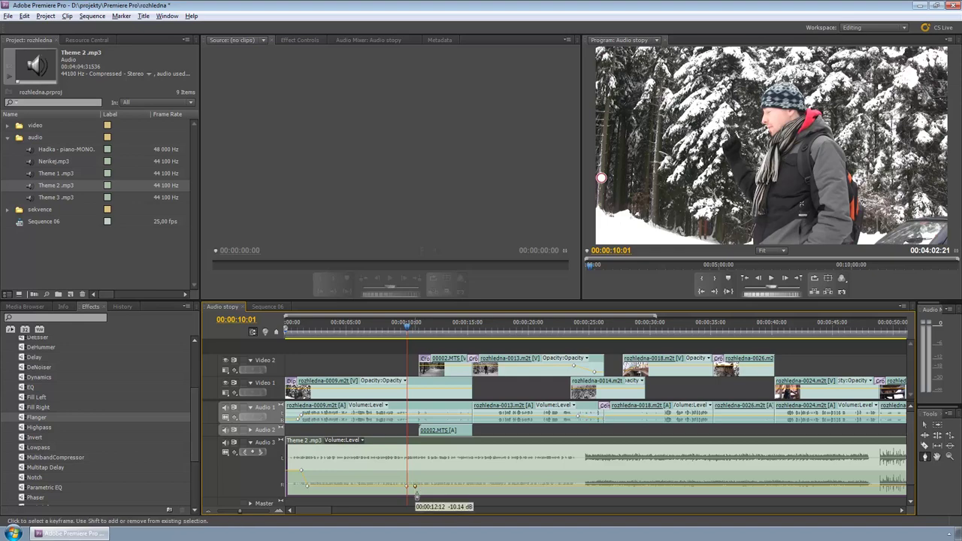
left_click_drag(414, 489, 418, 485)
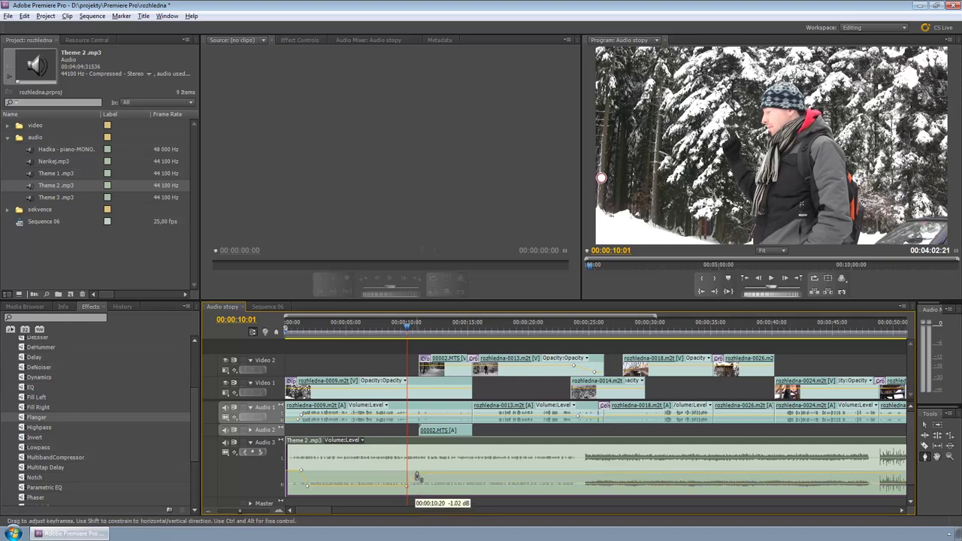
left_click_drag(418, 476, 417, 470)
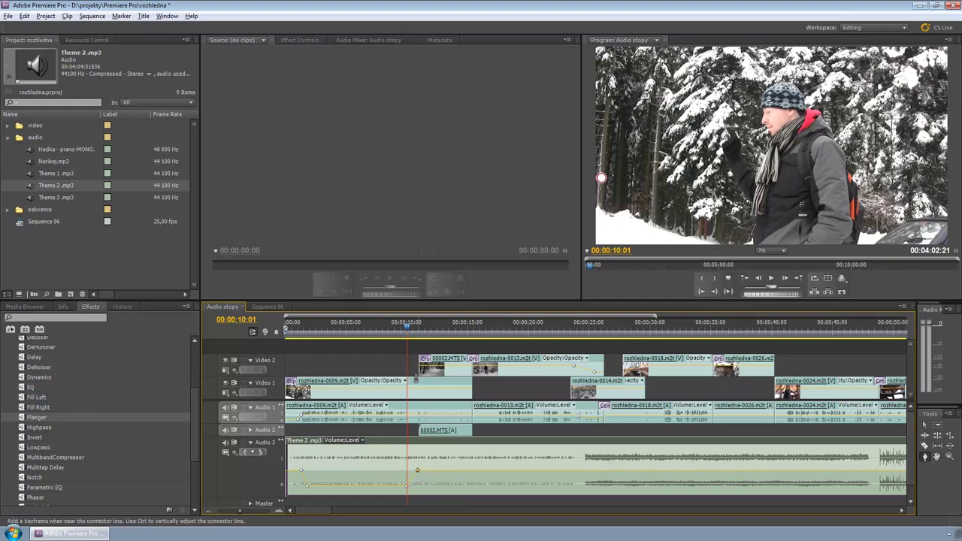
left_click_drag(407, 338, 208, 328)
key("space")
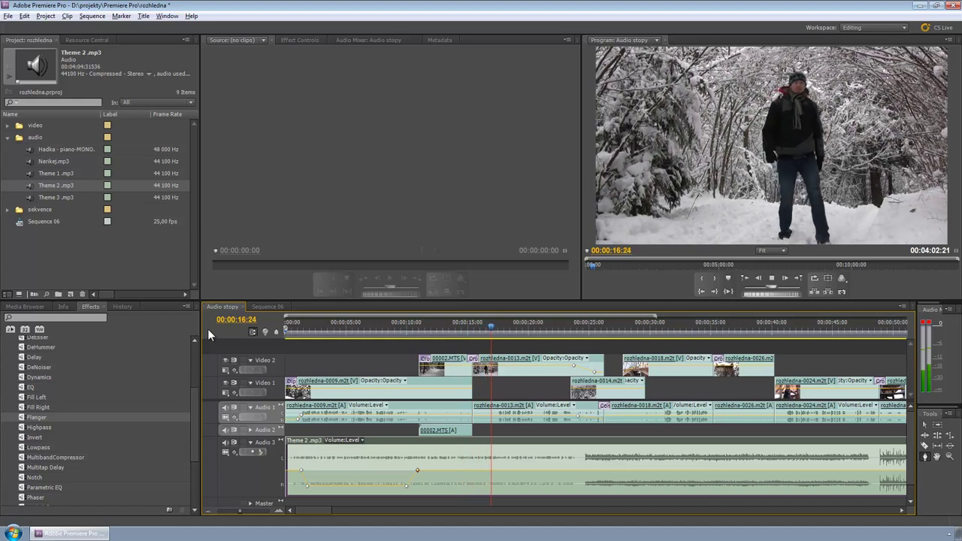
Step: Add two volume keyframes near 00:00:14:18, dropping the second to about -4.12 dB
key("space")
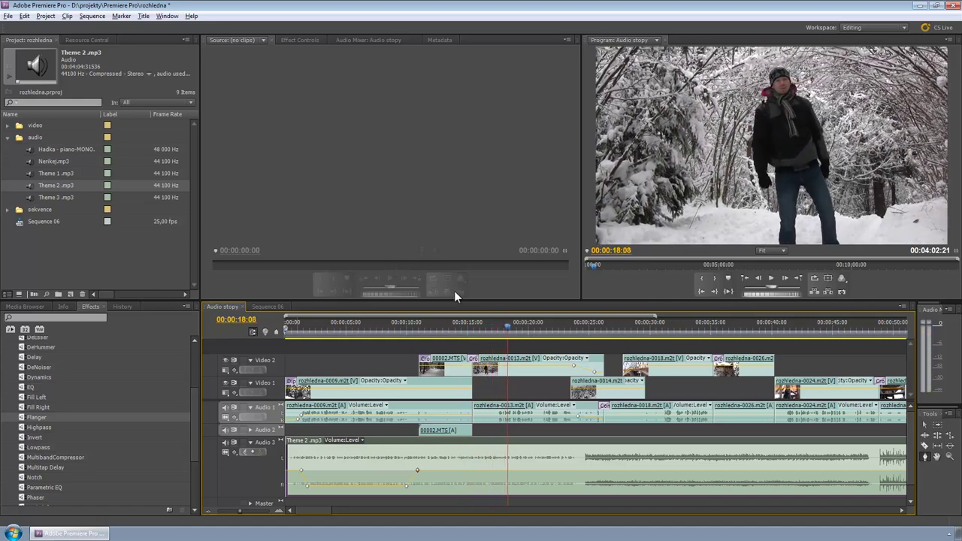
mouse_move(508, 328)
left_mouse_down()
mouse_move(466, 331)
mouse_move(475, 341)
left_mouse_up()
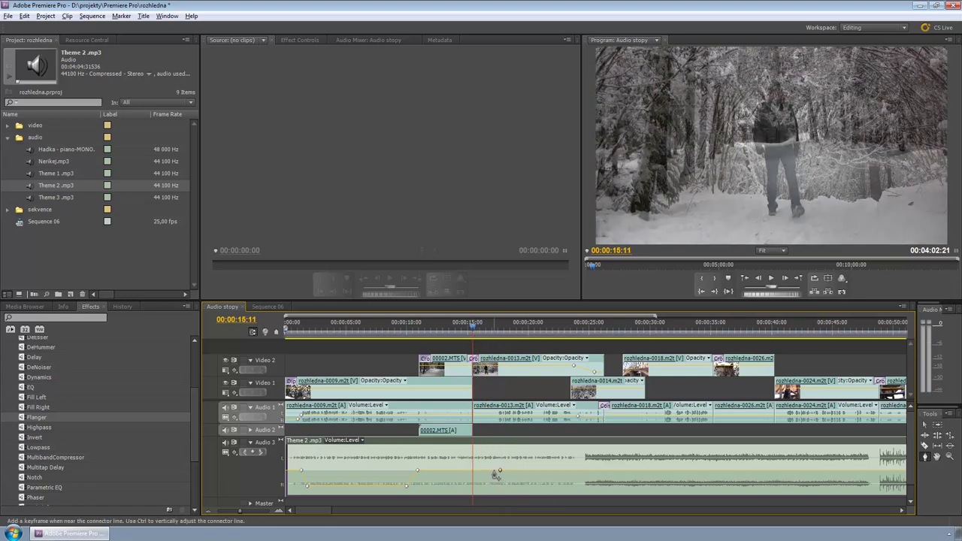
left_click(492, 470, "ctrl")
left_click(499, 470, "ctrl")
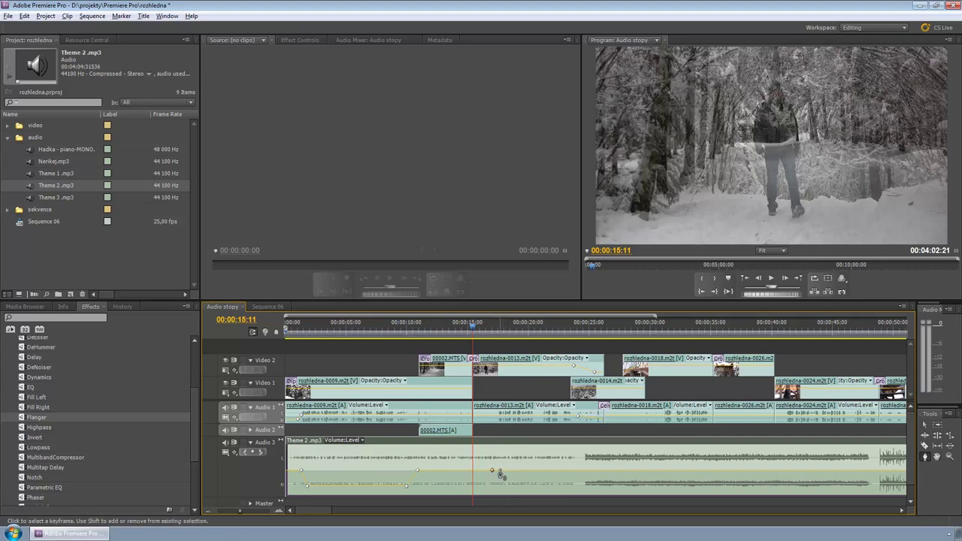
left_click_drag(500, 471, 500, 489)
Step: Add keyframes near 00:00:23:05 bringing the music back to about 0 dB, then show the Audio Mixer
left_click_drag(548, 329, 568, 328)
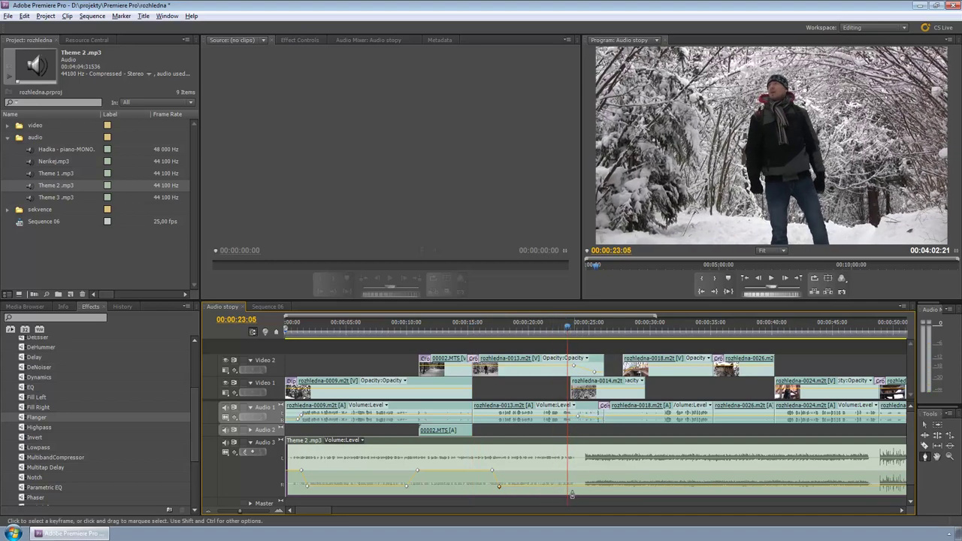
left_click(567, 485)
left_click(580, 489)
left_click_drag(580, 489, 582, 474)
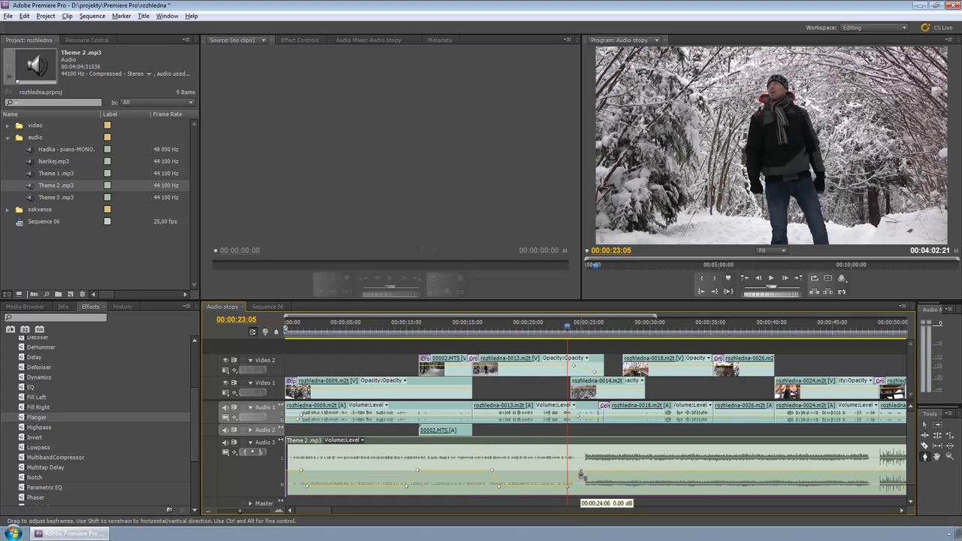
left_click_drag(582, 473, 579, 475)
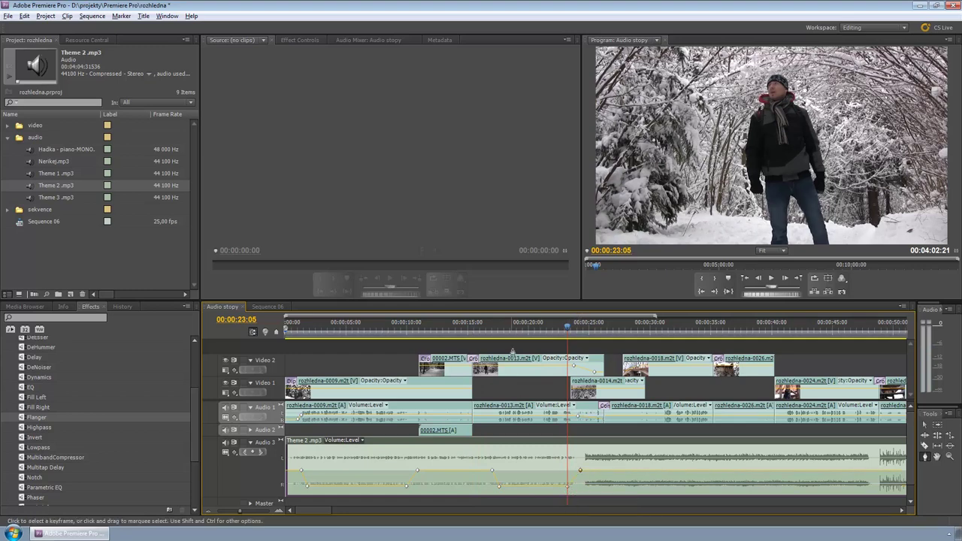
left_click(481, 325)
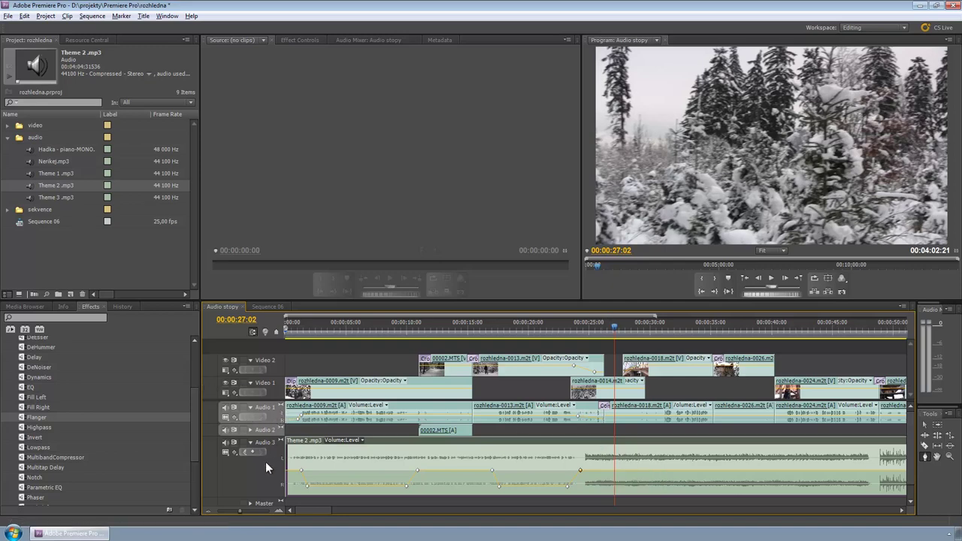
left_click(470, 216)
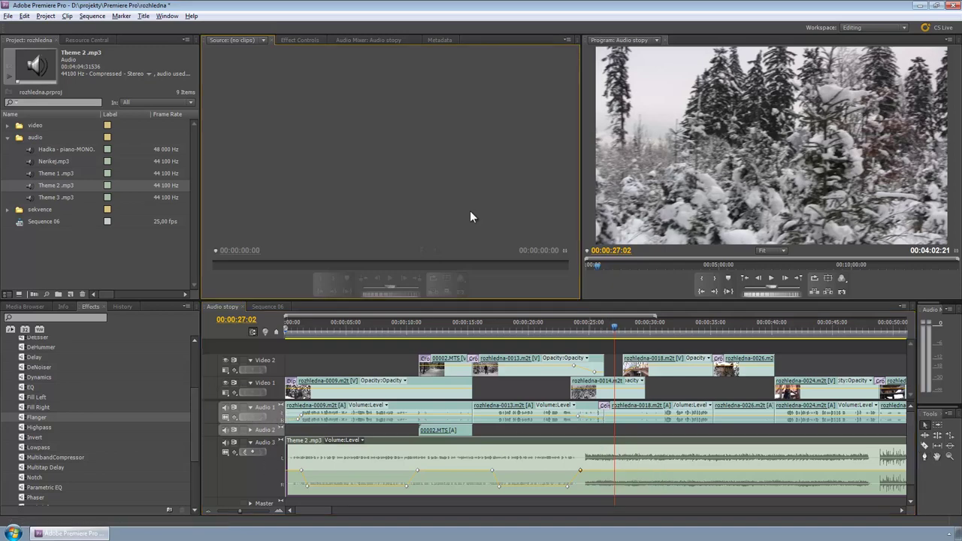
left_click(344, 40)
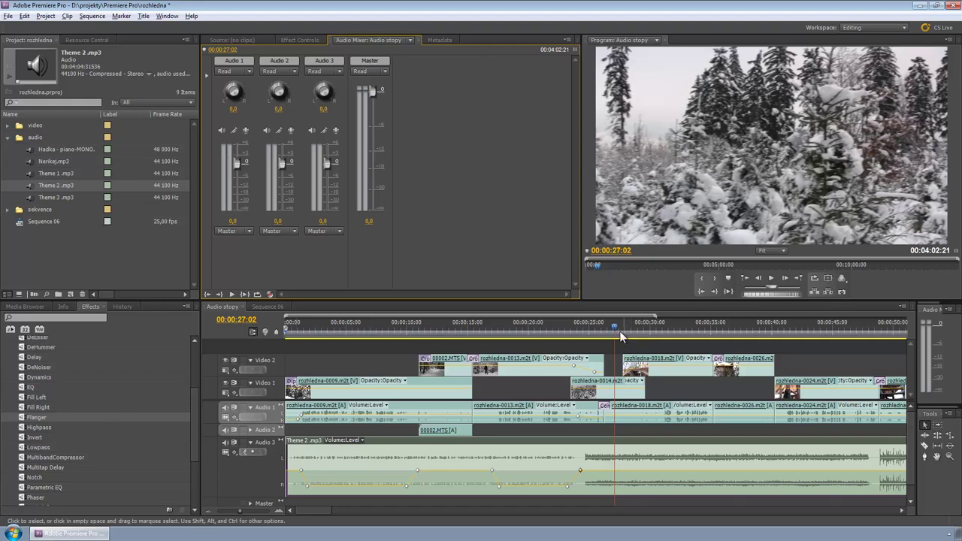
Step: Play the sequence from the start while adjusting the Audio 3 fader in the Audio Mixer to 3,6
left_click_drag(614, 328, 270, 336)
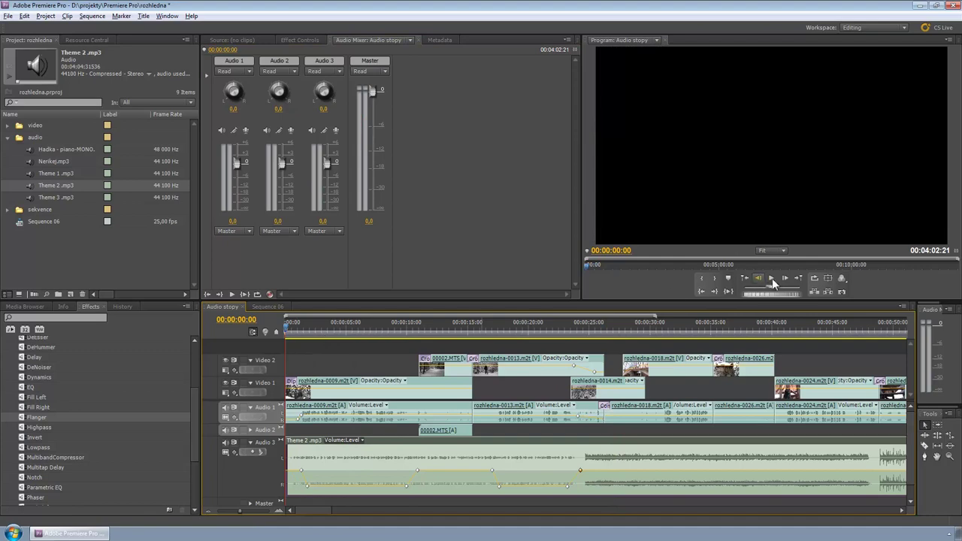
left_click(772, 278)
left_click(774, 278)
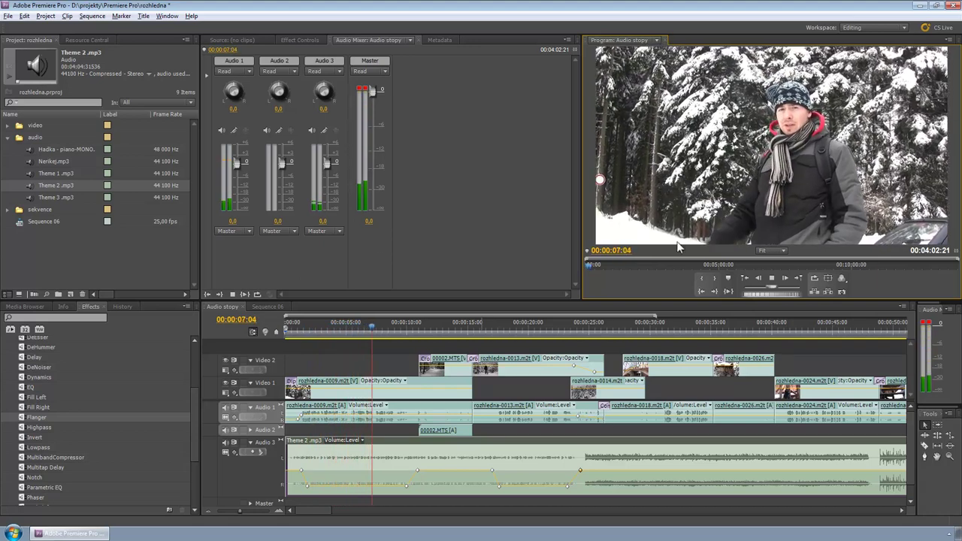
left_click(769, 277)
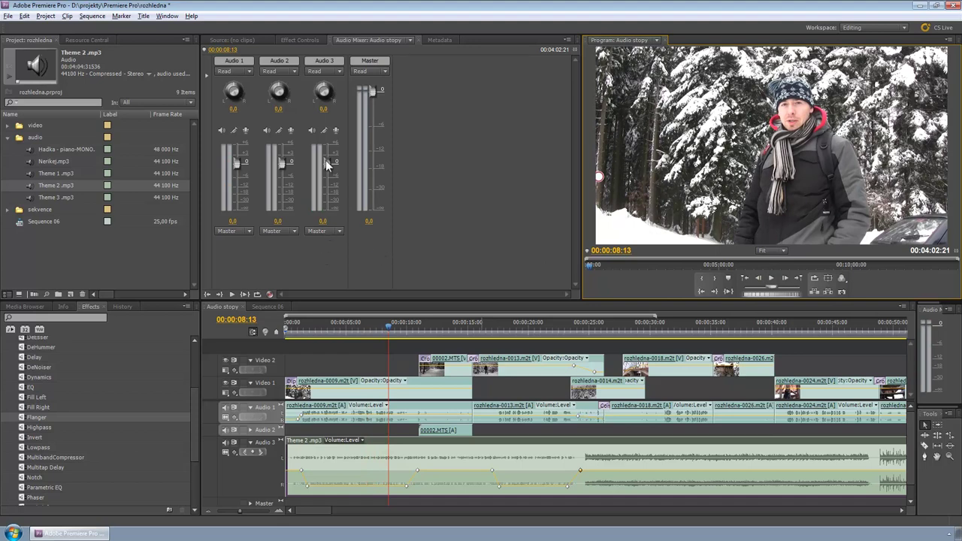
left_click_drag(327, 162, 328, 178)
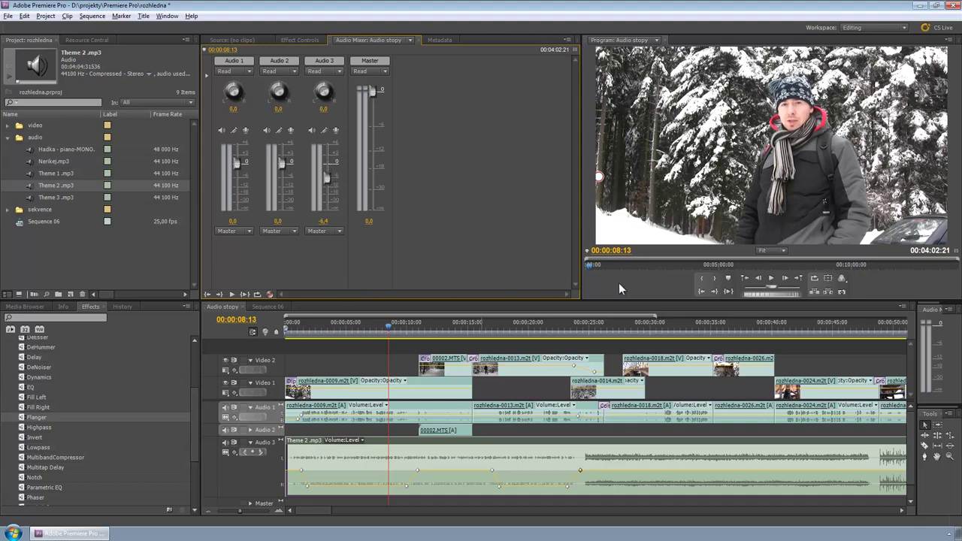
left_click(770, 277)
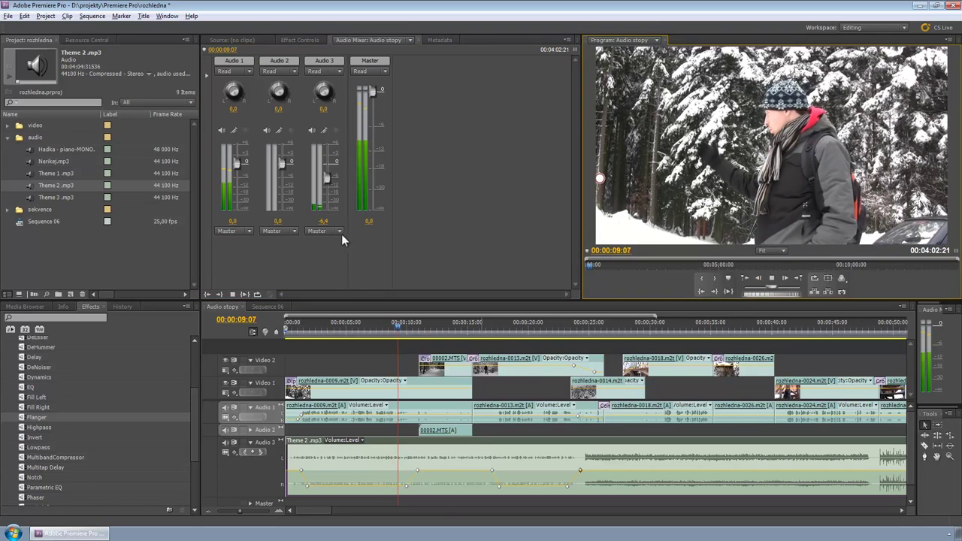
left_click_drag(327, 177, 331, 156)
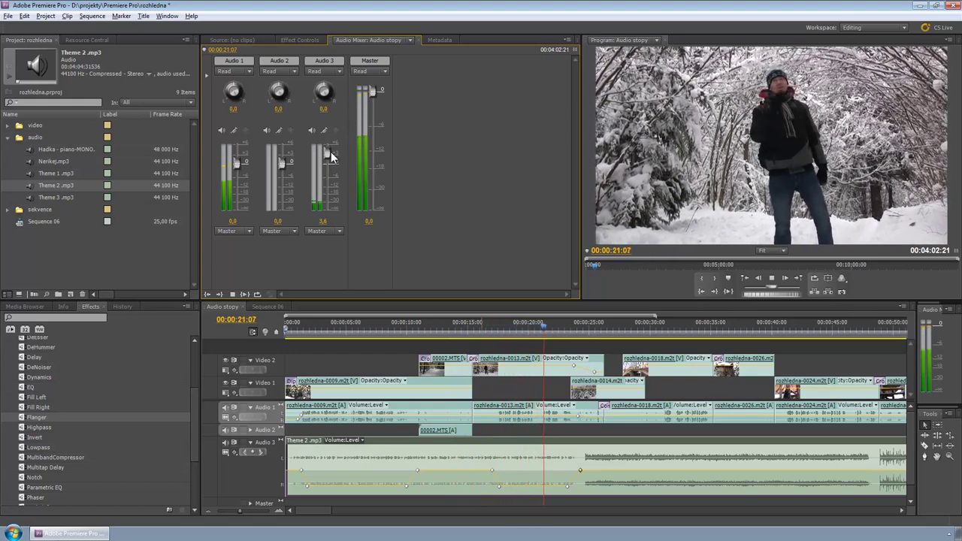
left_click(780, 284)
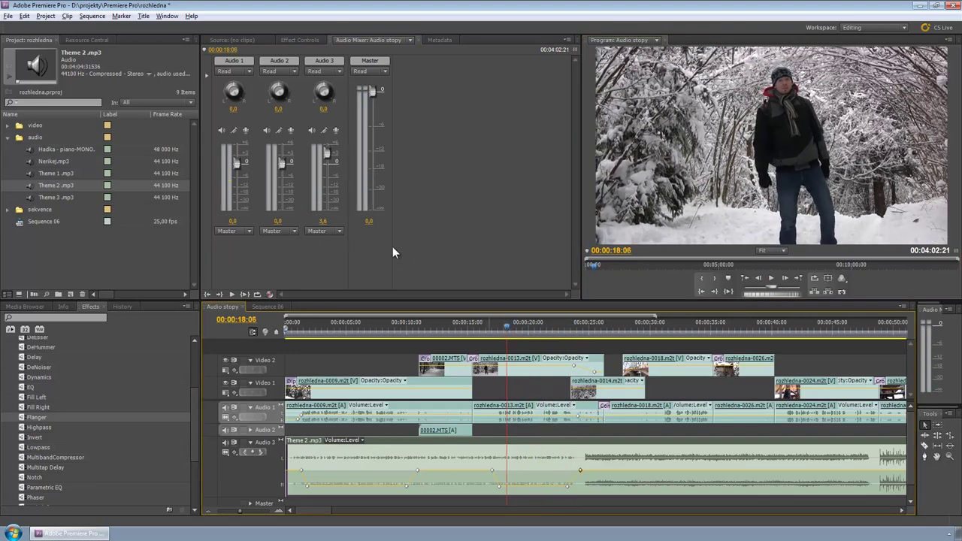
Step: Toggle Audio 3's Mute Track button in the Audio Mixer and its output speaker in the timeline
left_click(312, 132)
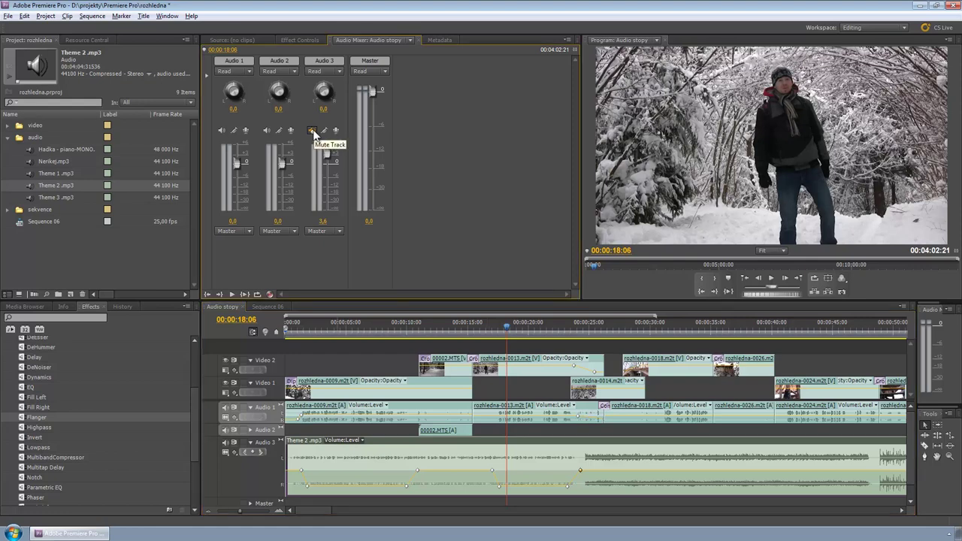
left_click(226, 444)
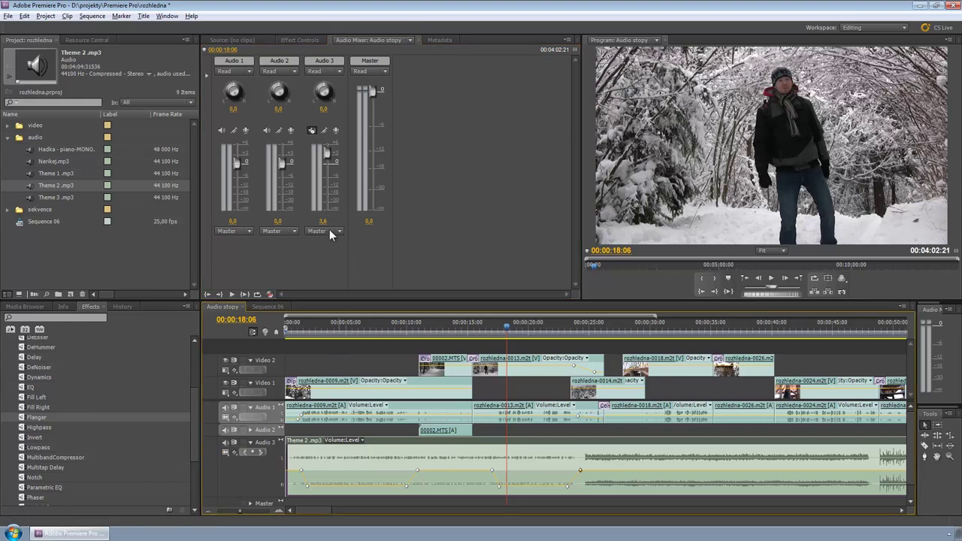
left_click(312, 131)
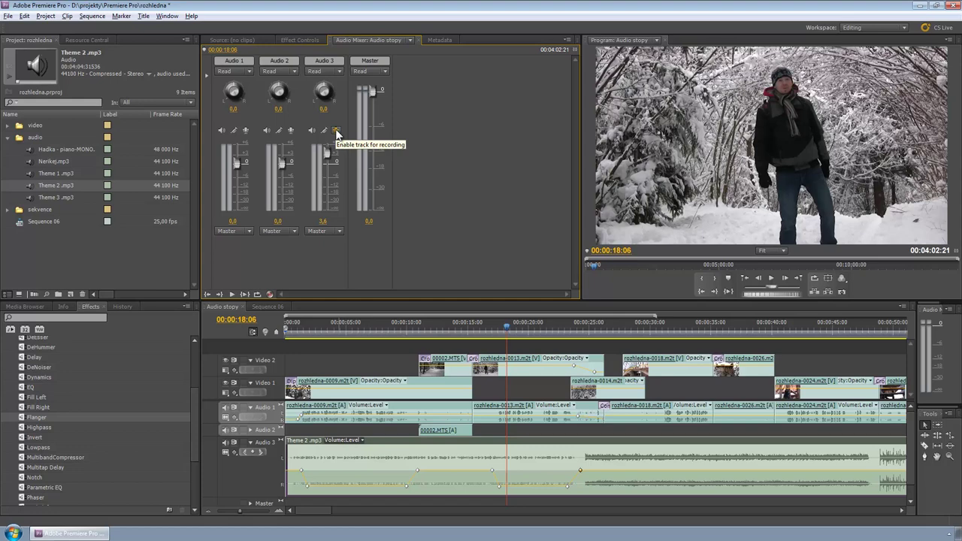
Step: Set Audio 3's input to Mikrofon (Fast Track) and enable the track for recording
left_click(337, 135)
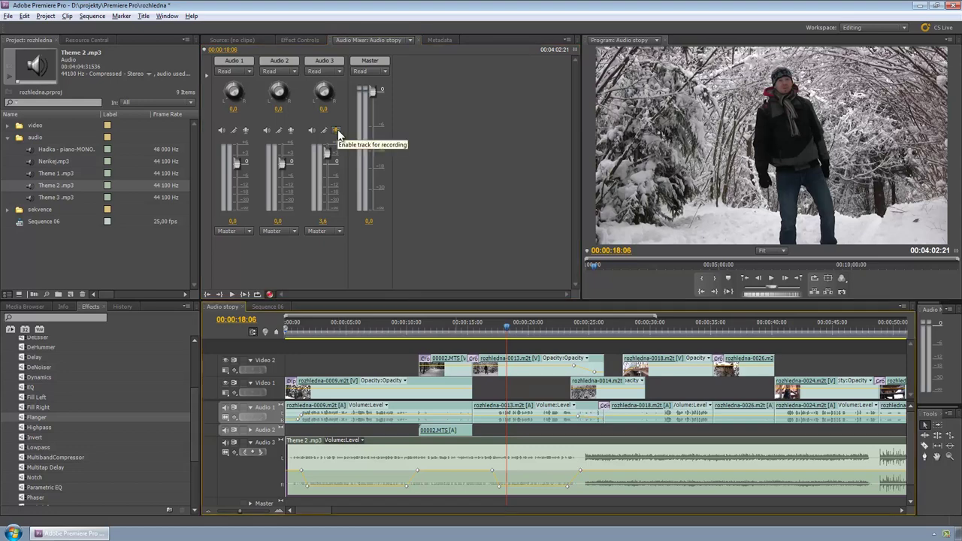
left_click(336, 131)
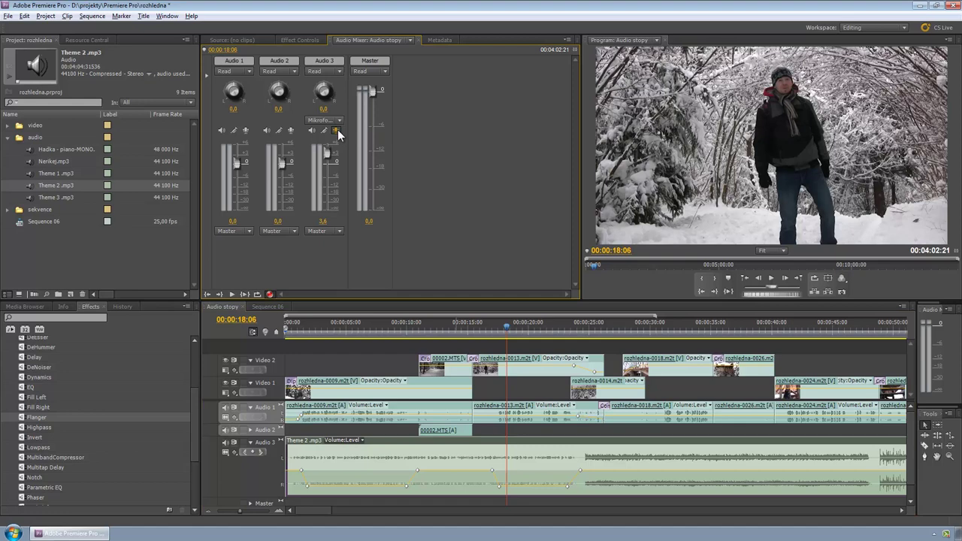
left_click(339, 121)
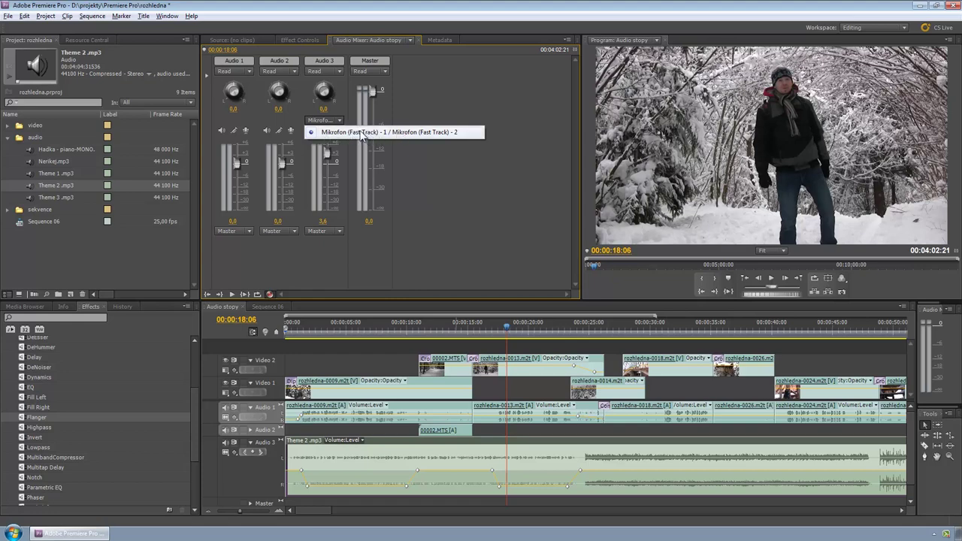
left_click(360, 133)
left_click(336, 130)
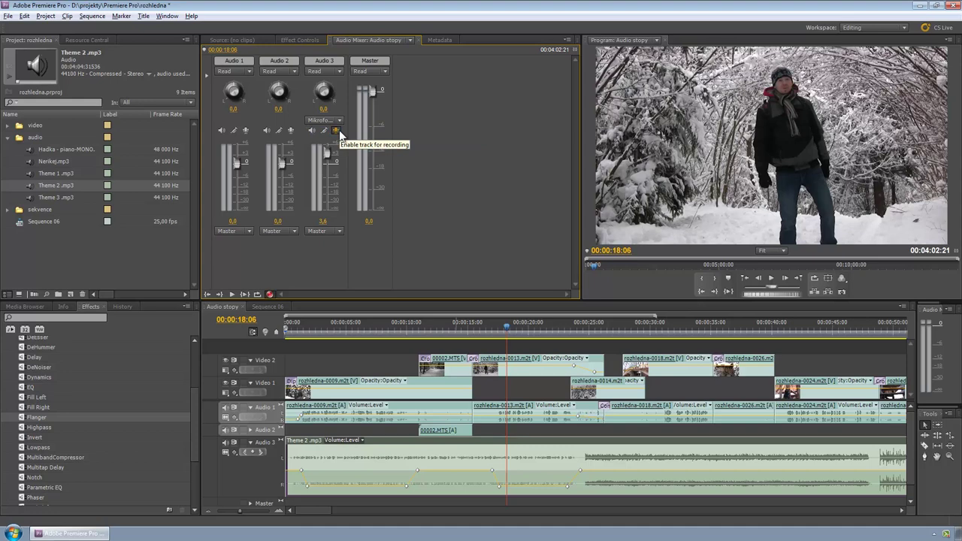
left_click(313, 512)
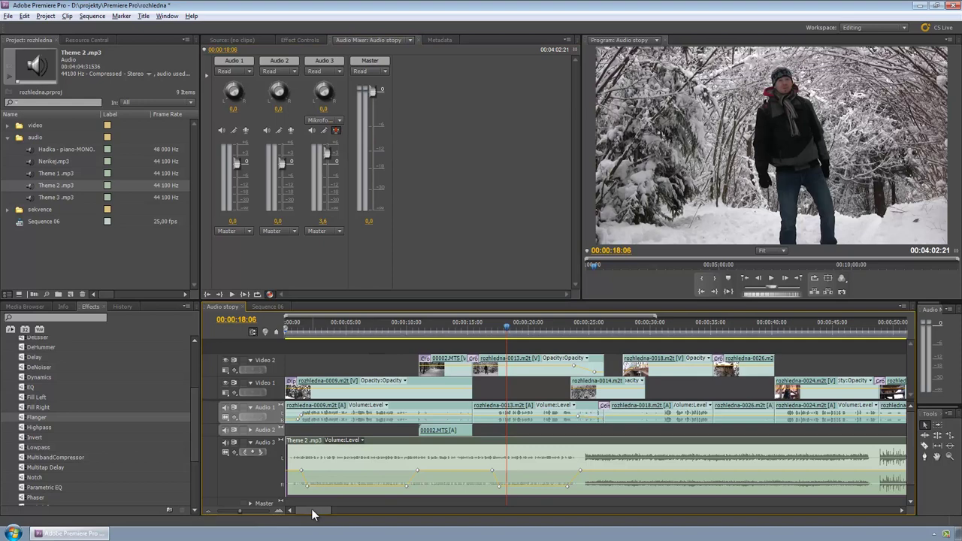
left_click_drag(313, 512, 350, 514)
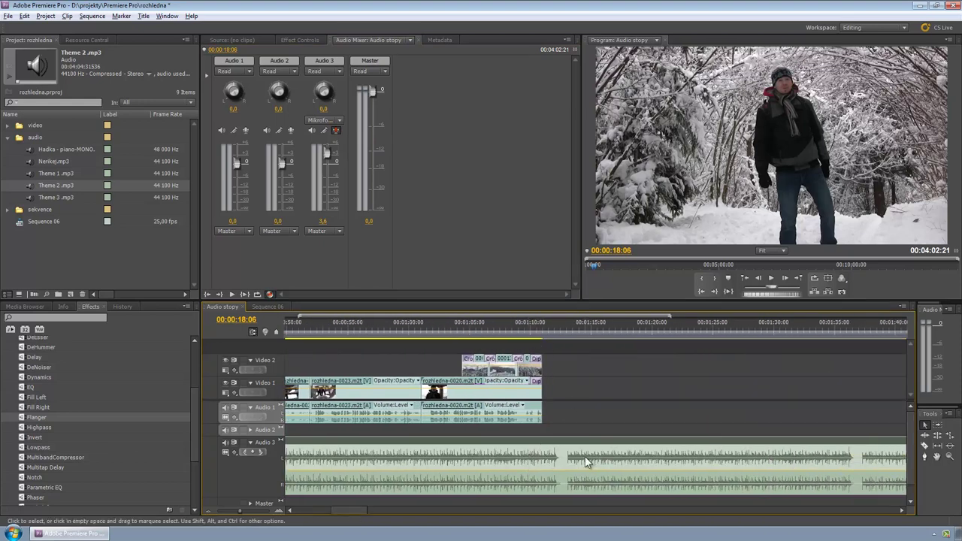
Step: Razor Theme 2.mp3 at 00:01:11:00 and delete the portion after the cut
left_click(925, 445)
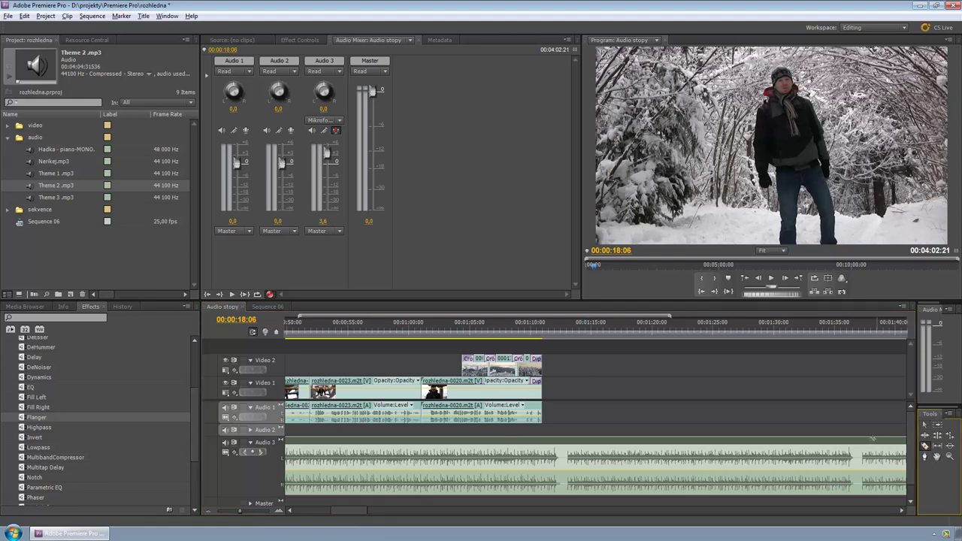
left_click(544, 451)
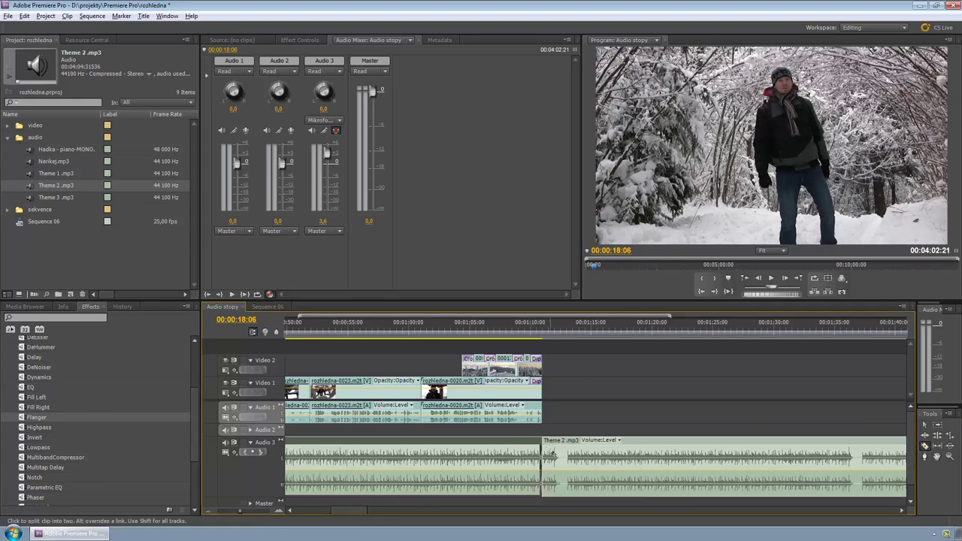
key("v")
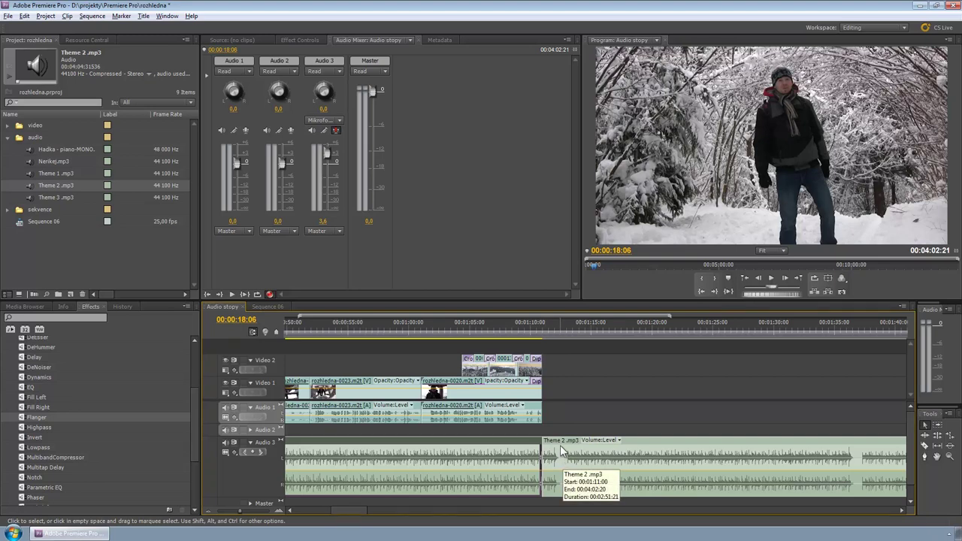
left_click(560, 451)
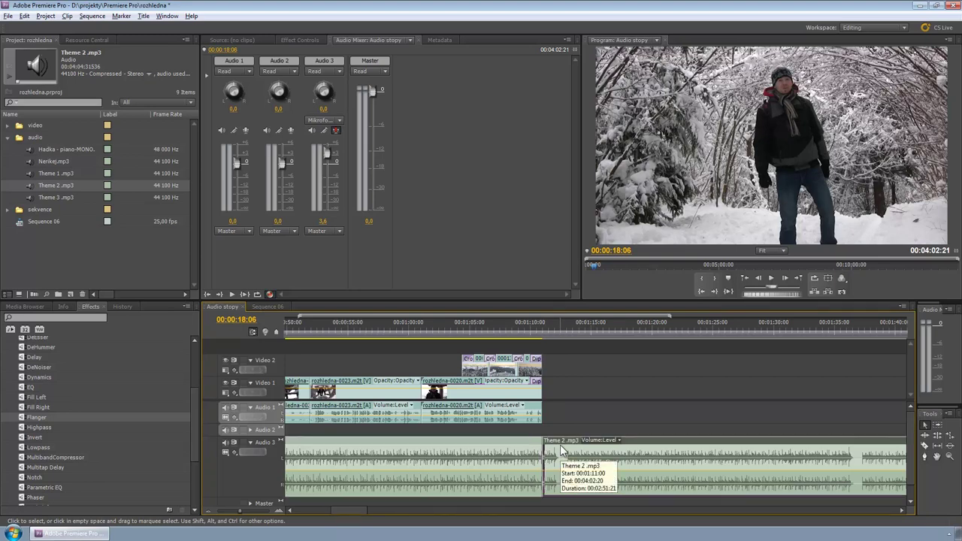
key("Delete")
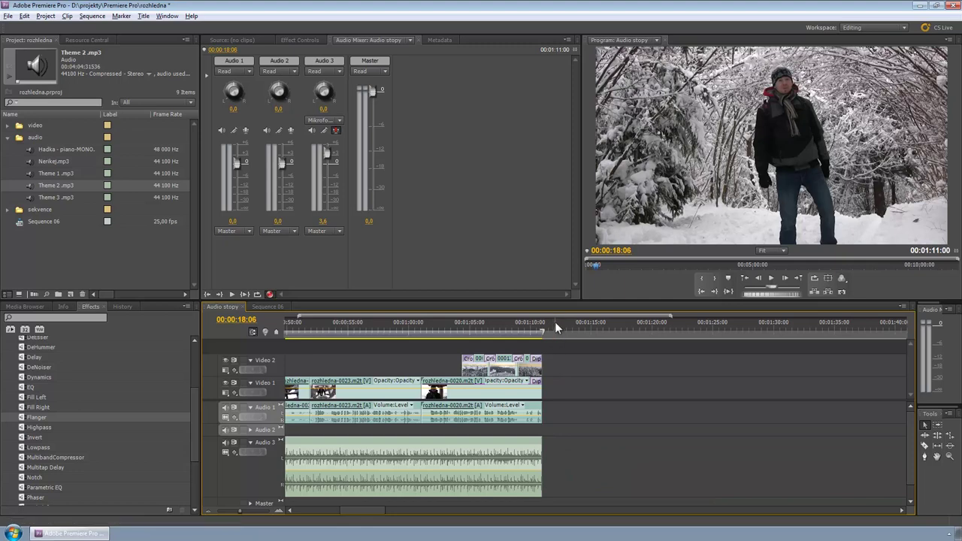
left_click(553, 323)
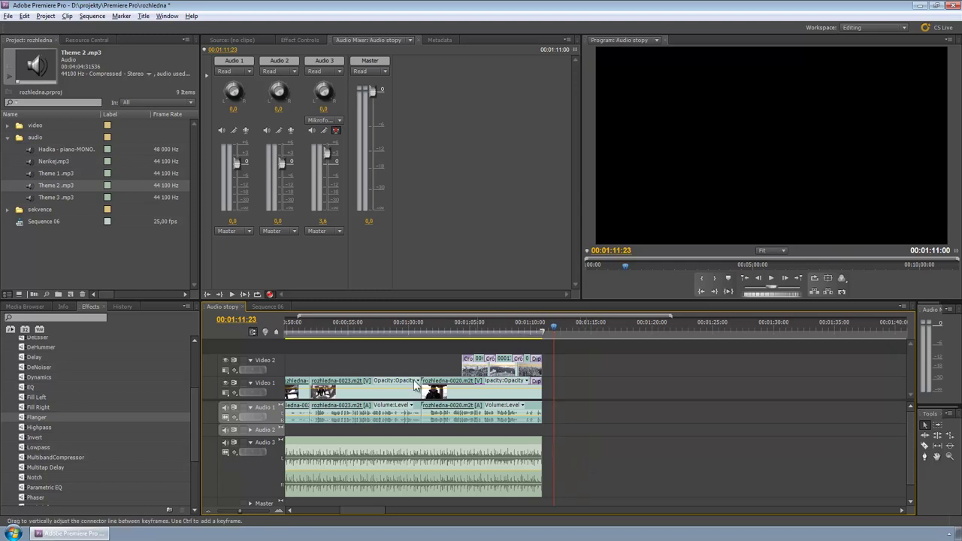
Step: Record a short narration onto the armed Audio 3 track, creating Audio 3.wav
left_click(271, 296)
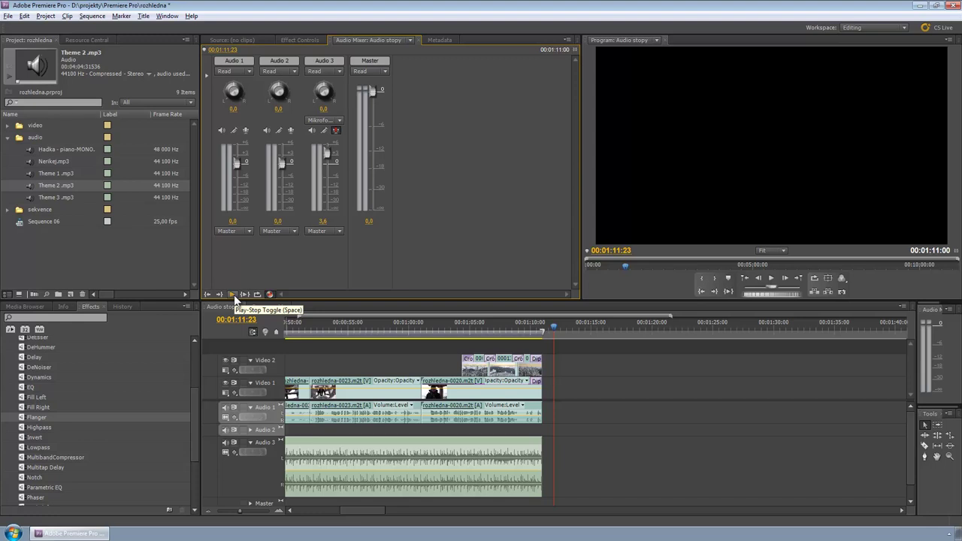
left_click(233, 295)
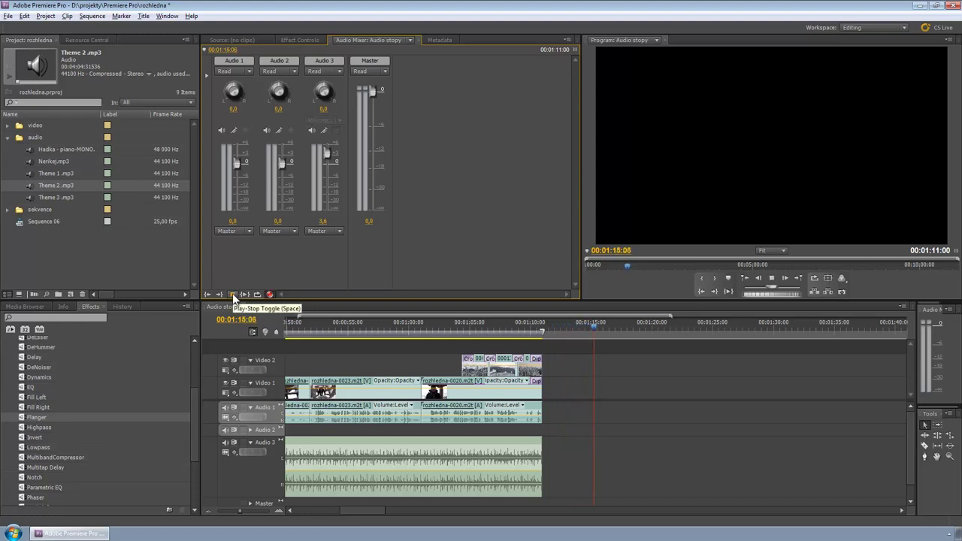
left_click(232, 293)
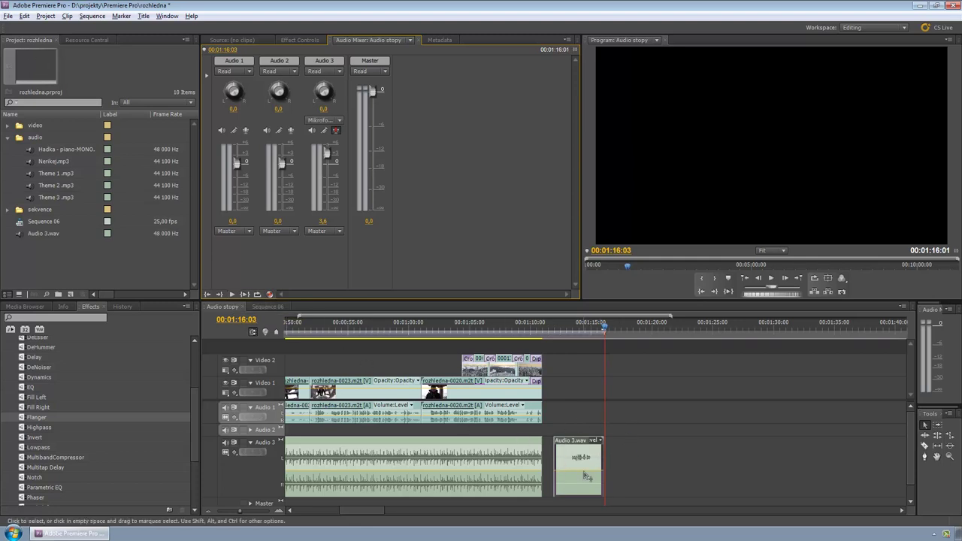
Step: Move Audio 3.wav into the audio folder in the Project panel and collapse the folder
left_click(60, 249)
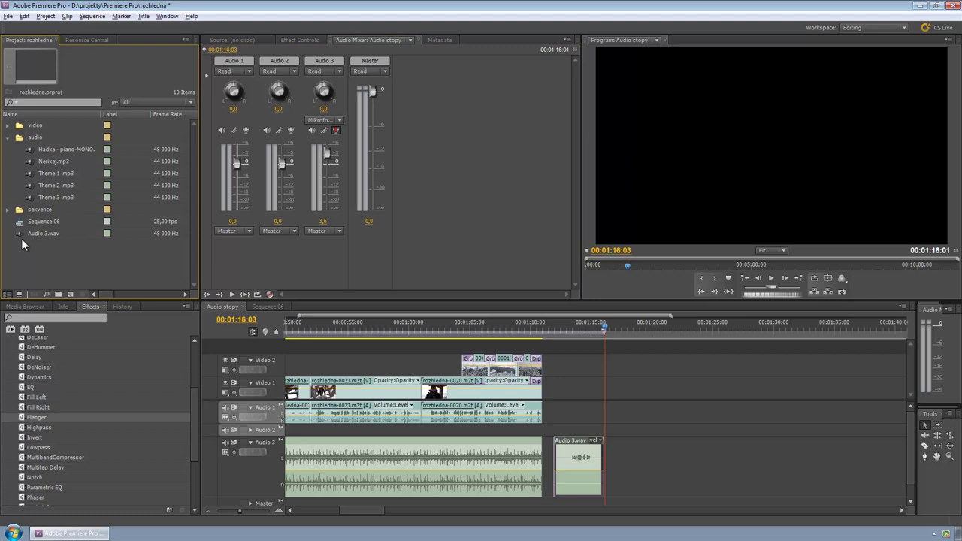
left_click_drag(21, 232, 29, 140)
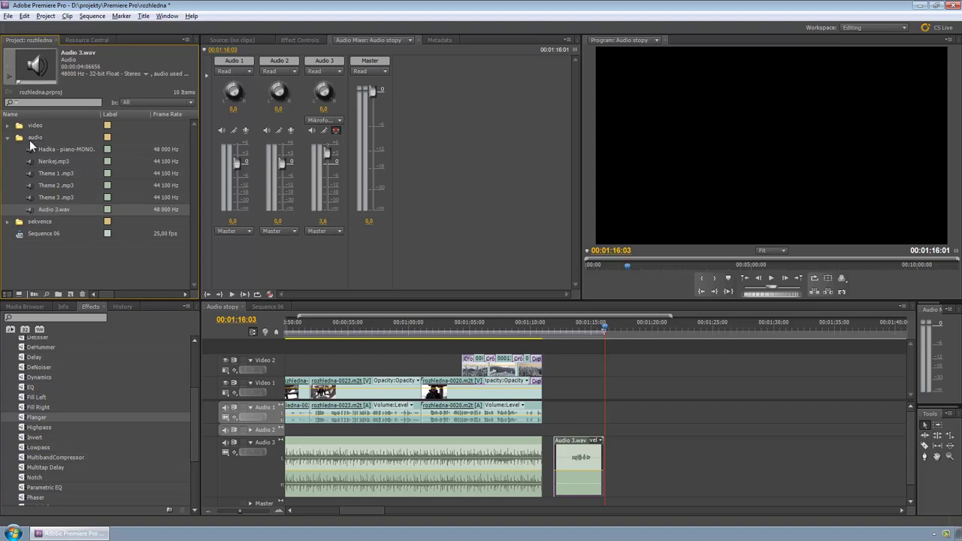
left_click(33, 208)
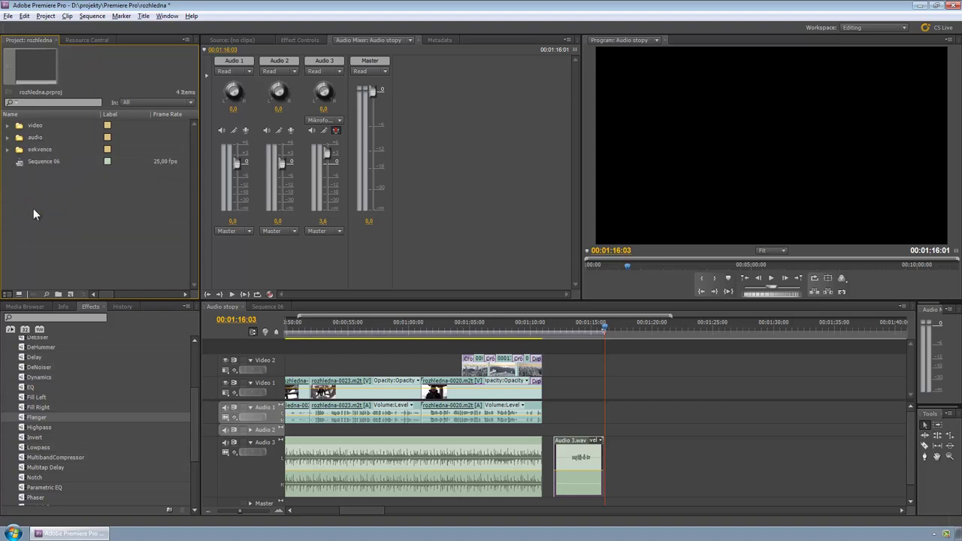
Step: Apply the Fill Left effect to the Audio 3.wav clip, with the playhead at 00:01:12:23
left_click(566, 328)
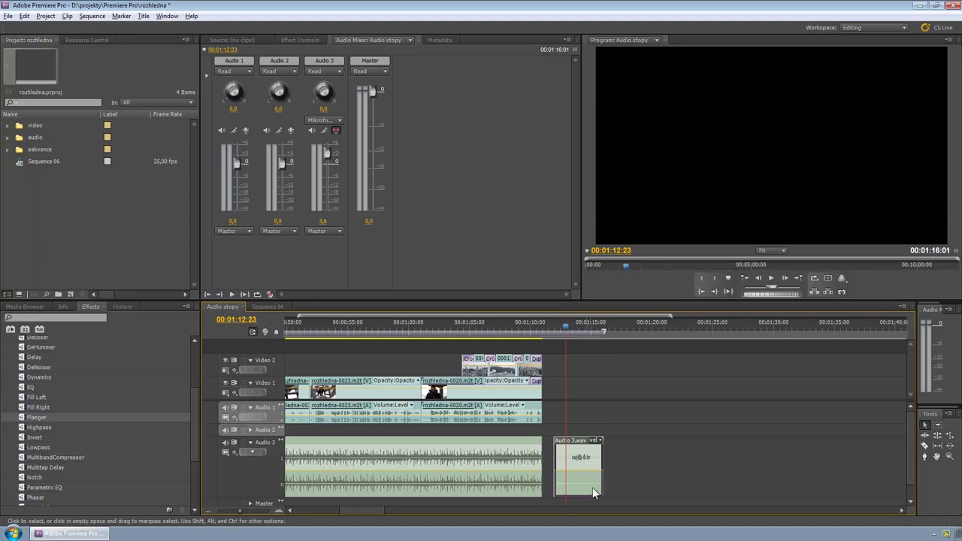
mouse_move(593, 487)
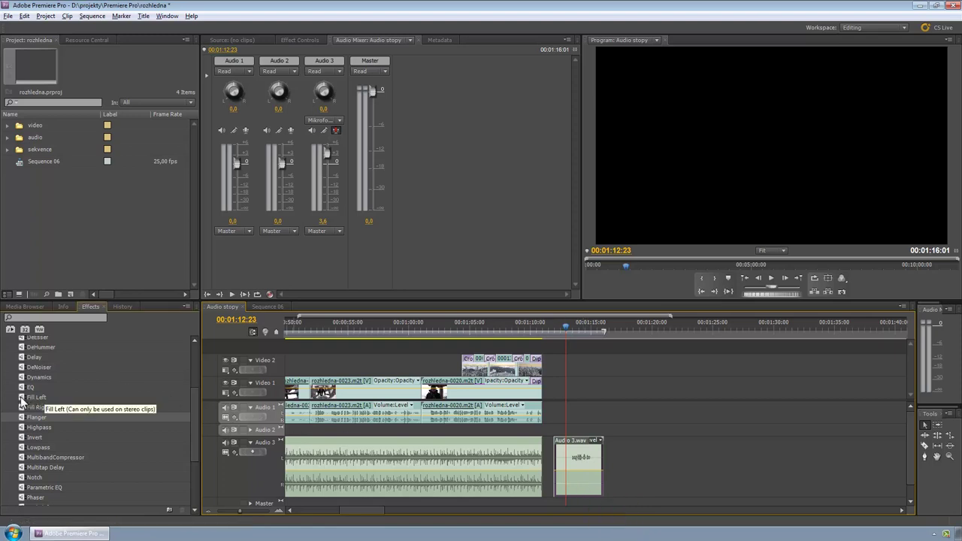
mouse_move(35, 397)
left_mouse_down()
mouse_move(597, 460)
mouse_move(587, 462)
left_mouse_up()
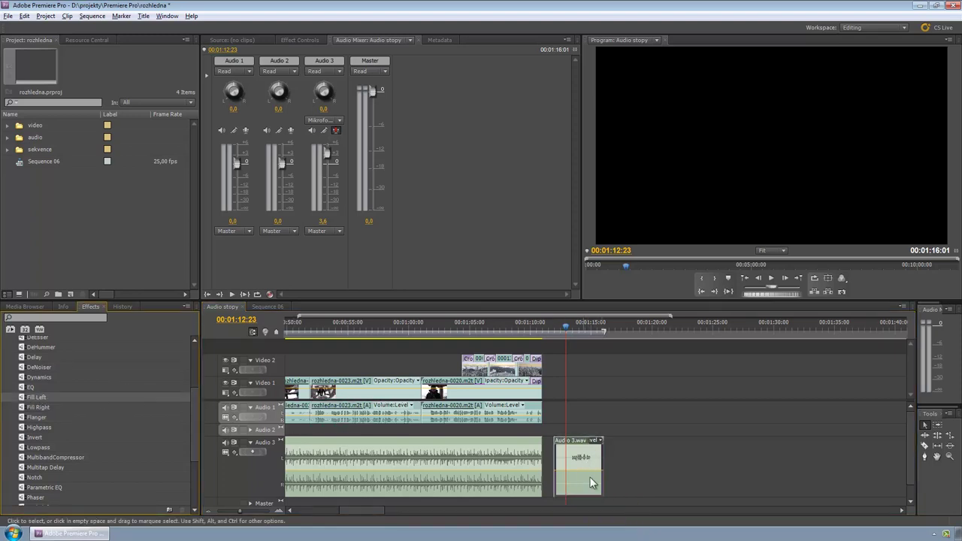
Step: Preview the narration and show Audio 3.wav's settings in Effect Controls
left_click(771, 277)
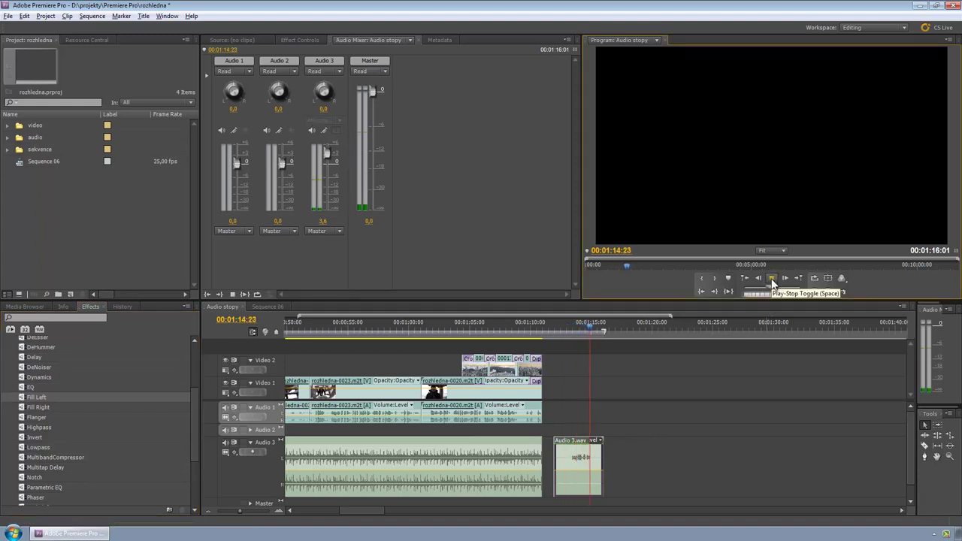
left_click(771, 278)
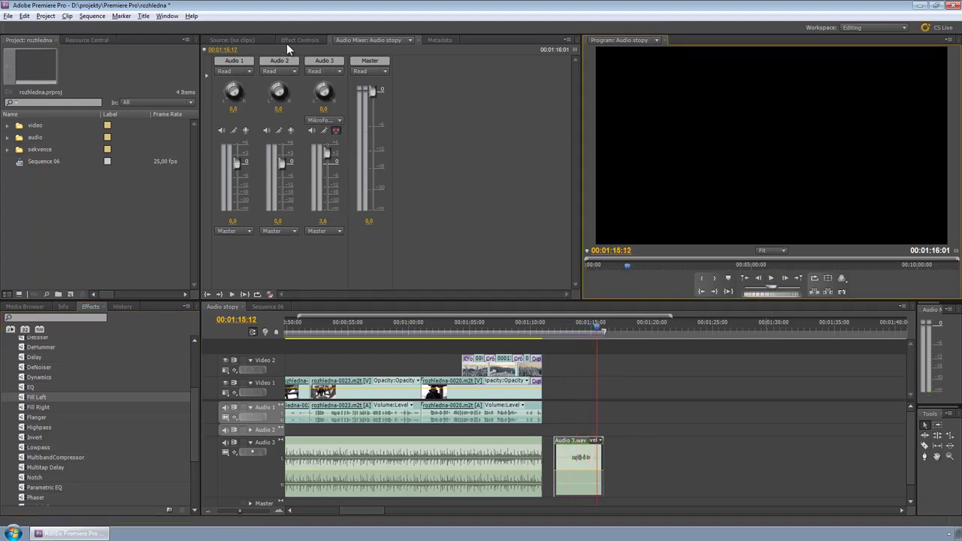
left_click(299, 40)
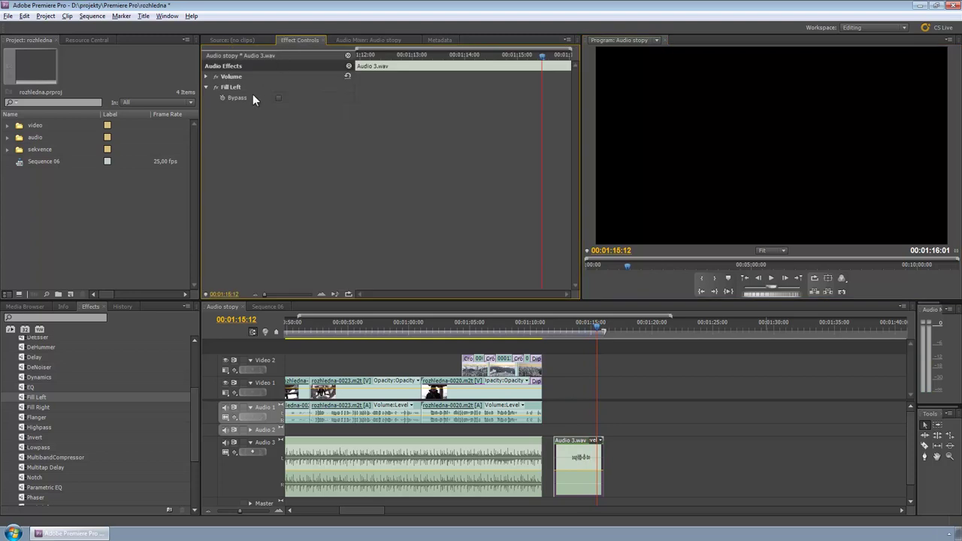
Step: Play the narration with Fill Left from 00:01:13:02
left_click_drag(578, 330, 569, 330)
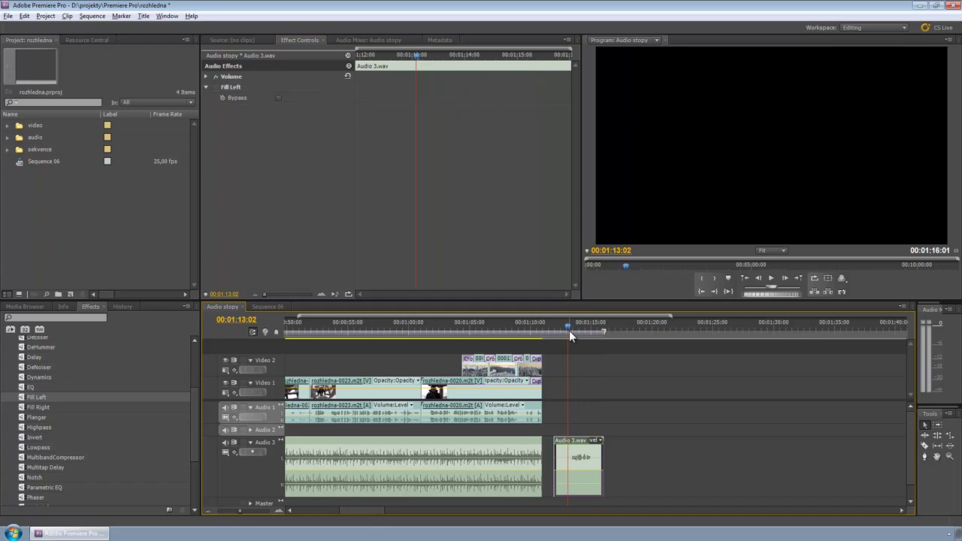
left_click(771, 277)
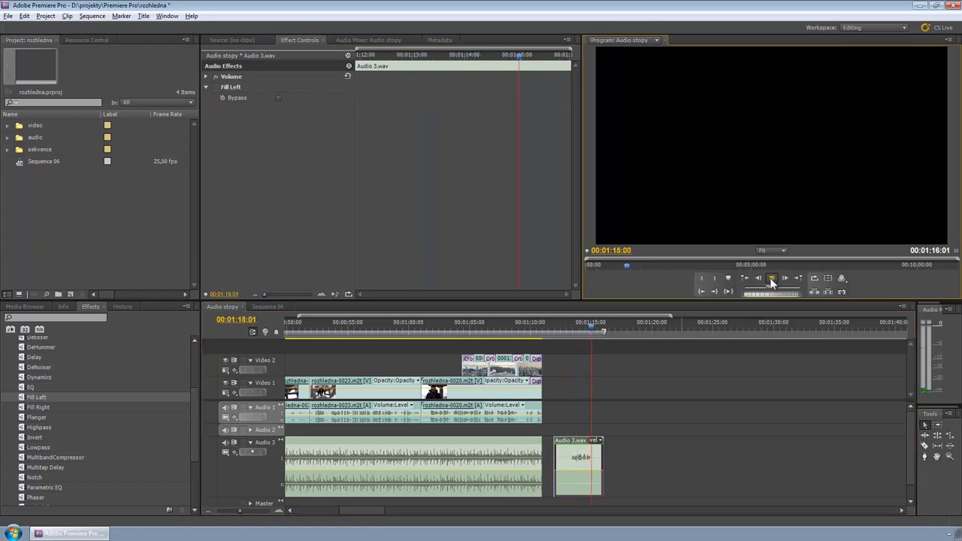
left_click(771, 278)
Step: Turn Fill Left back on, replay from 00:01:13:05, and disarm Audio 3 in the Audio Mixer
left_click(216, 87)
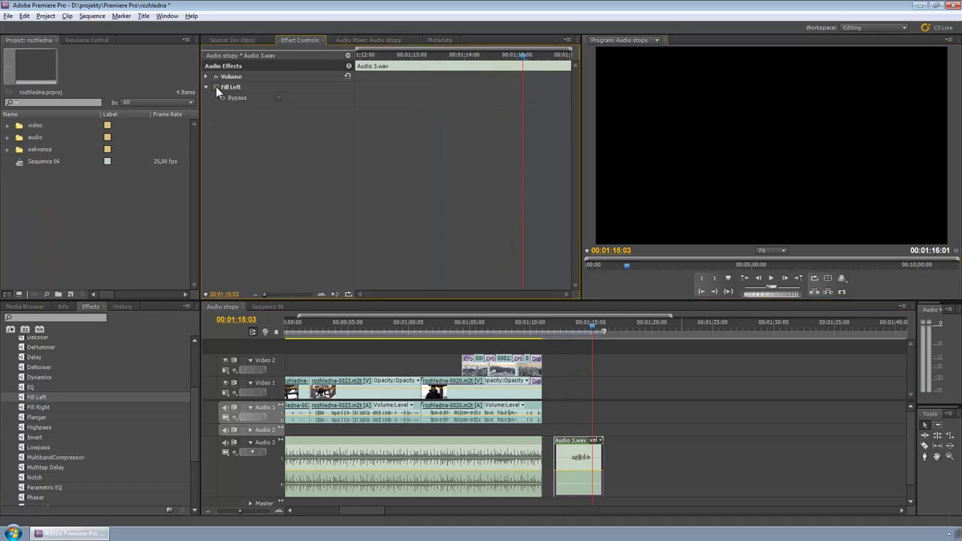
left_click(568, 325)
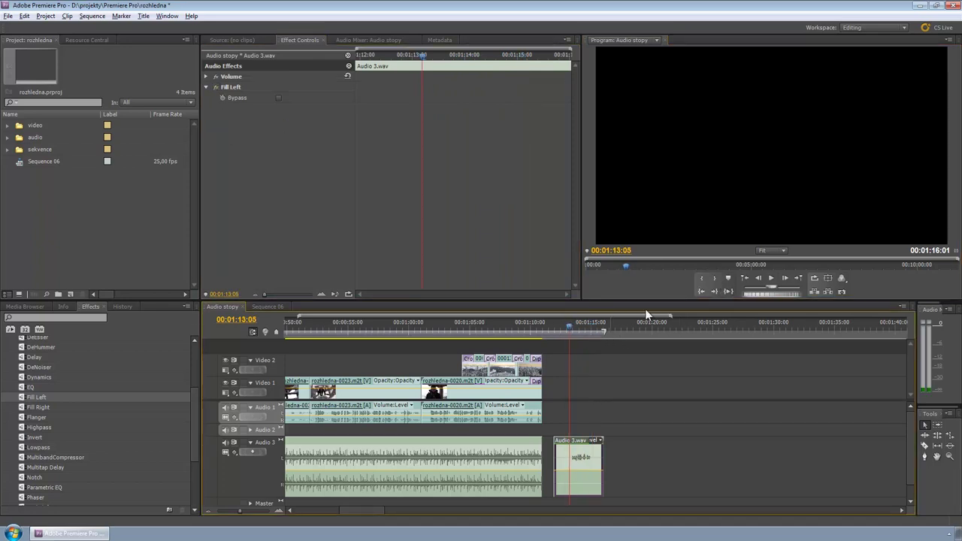
left_click(772, 277)
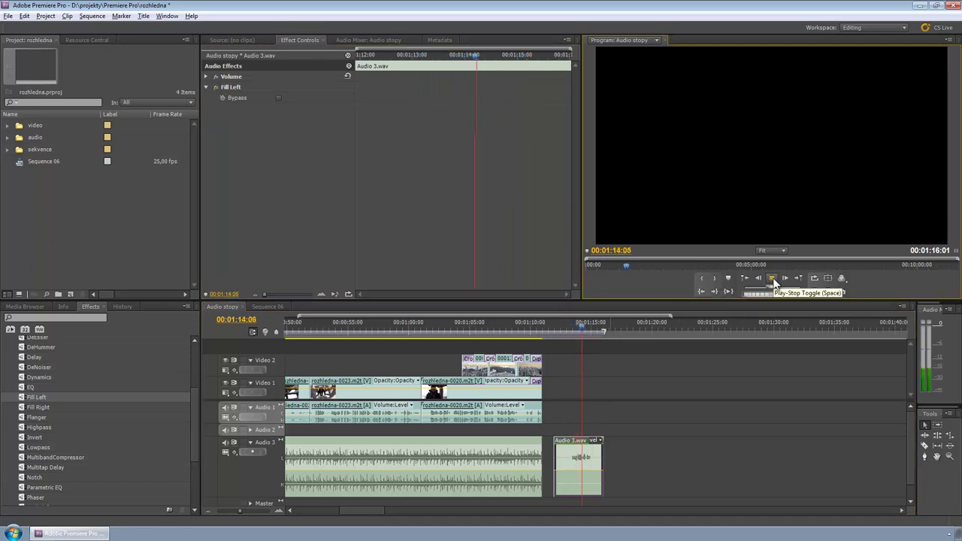
left_click(773, 277)
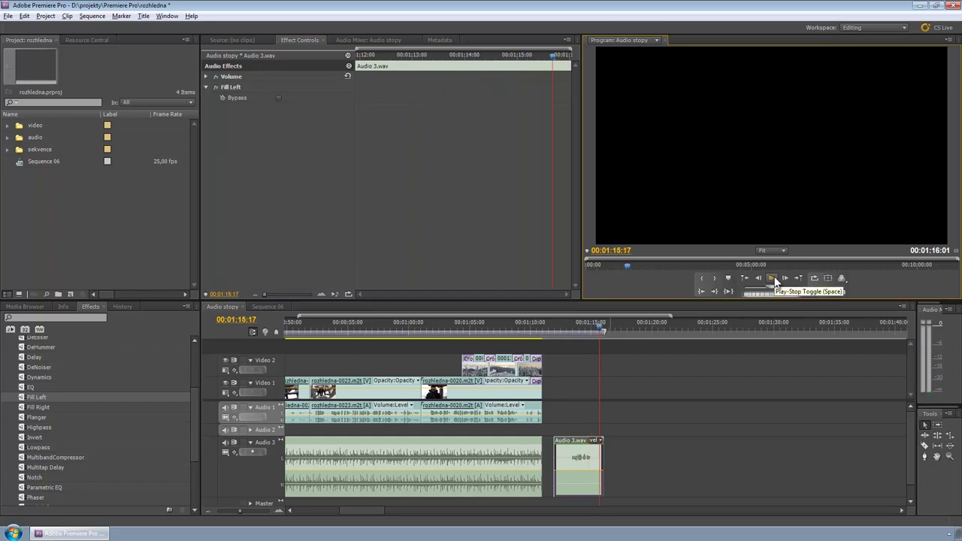
left_click(358, 42)
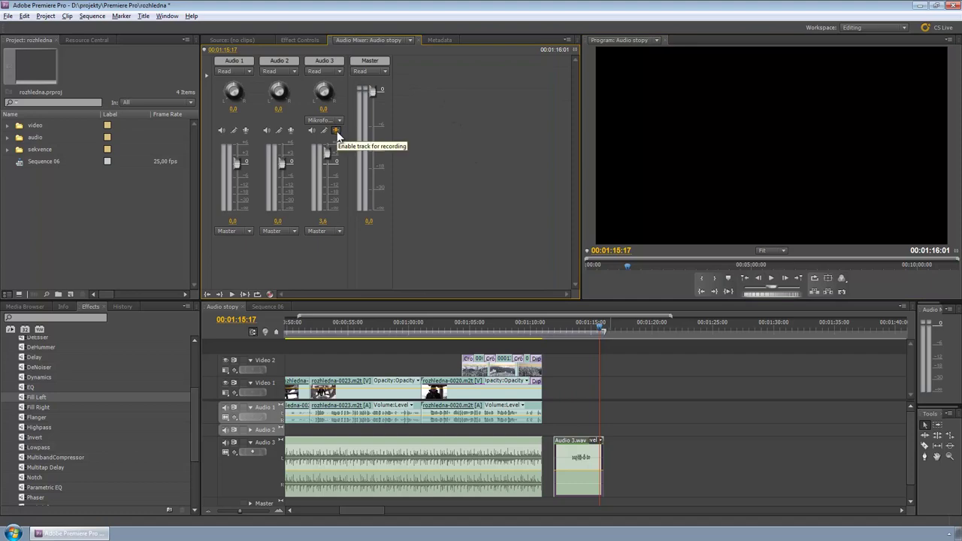
left_click(336, 131)
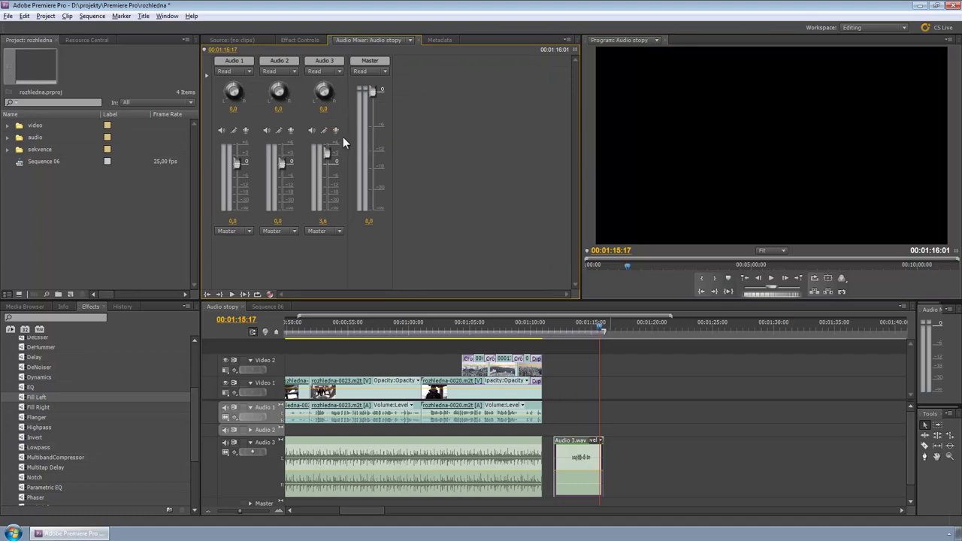